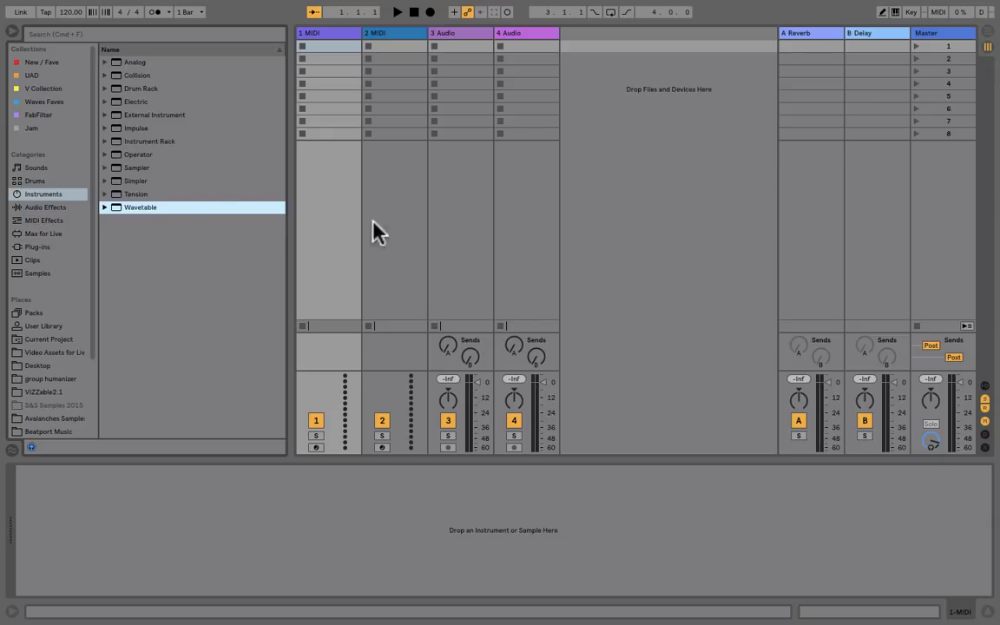
- Load Wavetable on track 1, toggle Osc 1 off and back on, and show Osc 2's Basic Shapes page
double_click(167, 209)
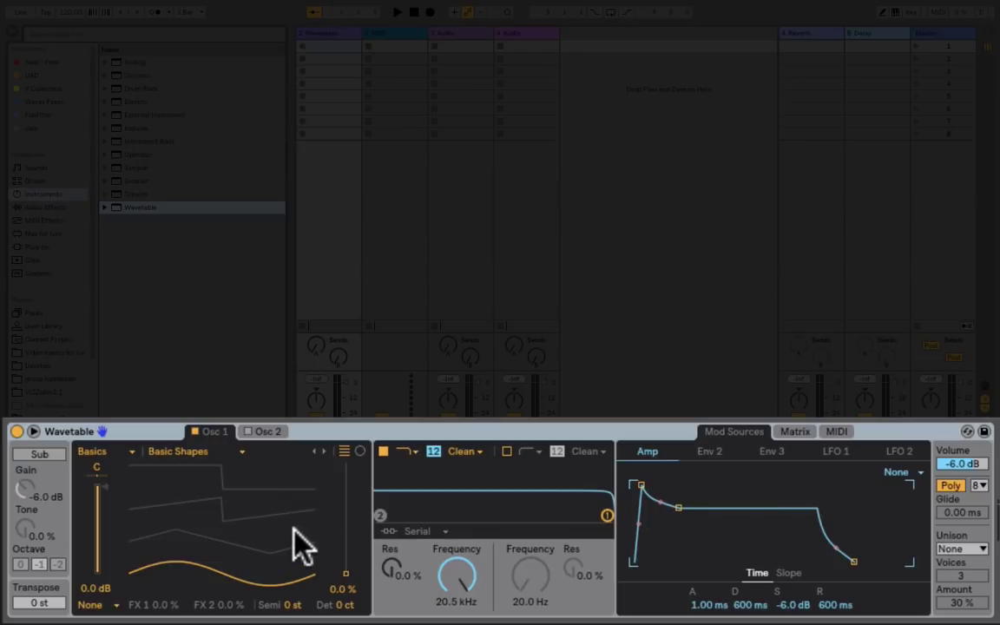
click(211, 434)
click(212, 433)
click(265, 432)
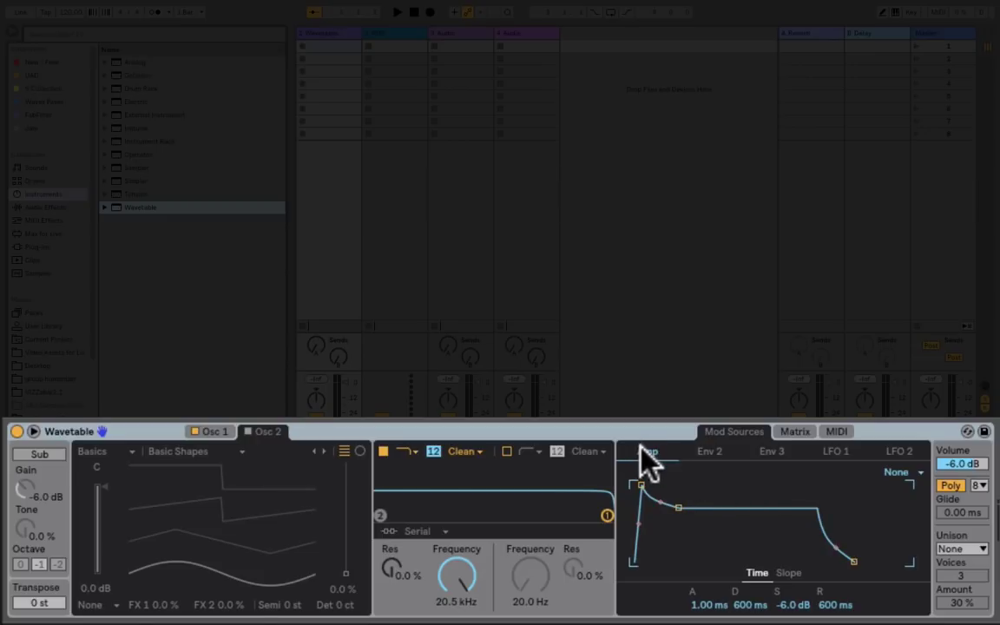
- Step through the Env 2, Env 3, LFO 1 and LFO 2 views to LFO 2's 1.00 Hz sine
click(717, 455)
click(771, 456)
click(842, 455)
click(905, 451)
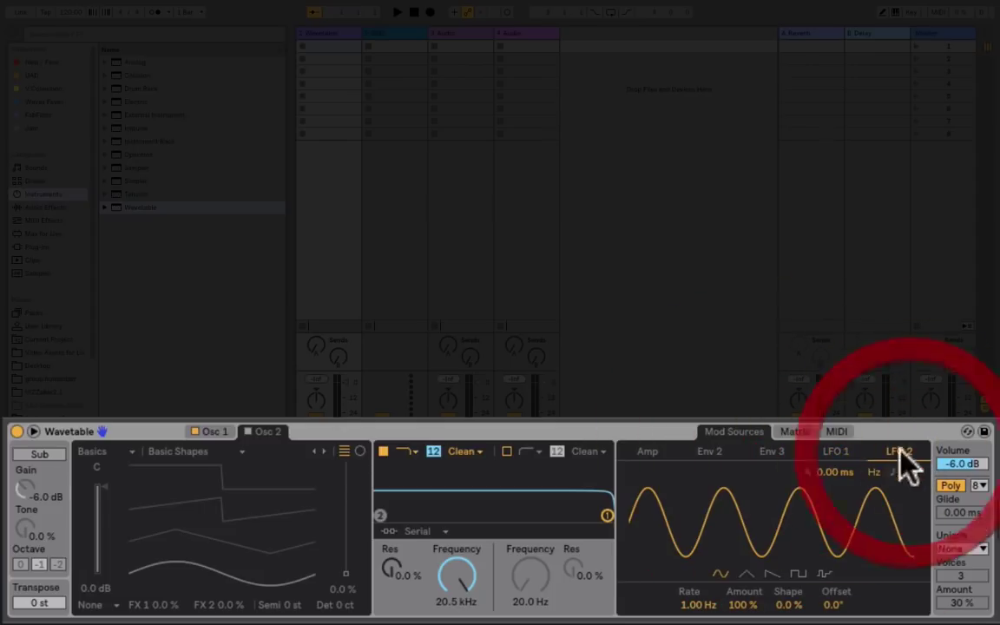
- Look at the modulation Matrix and MIDI pages, then return to the Mod Sources view
click(797, 432)
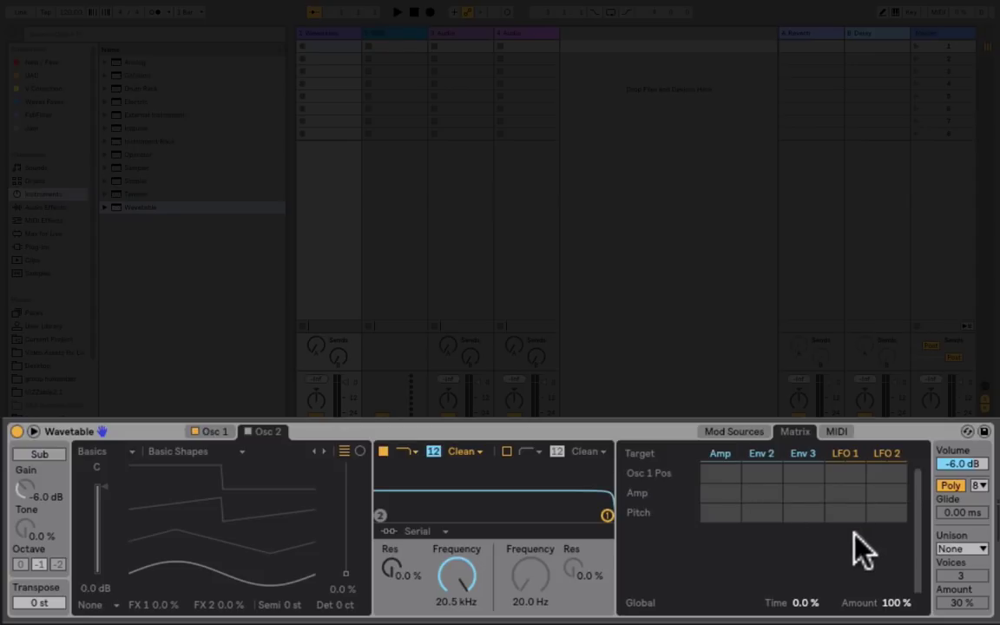
click(839, 432)
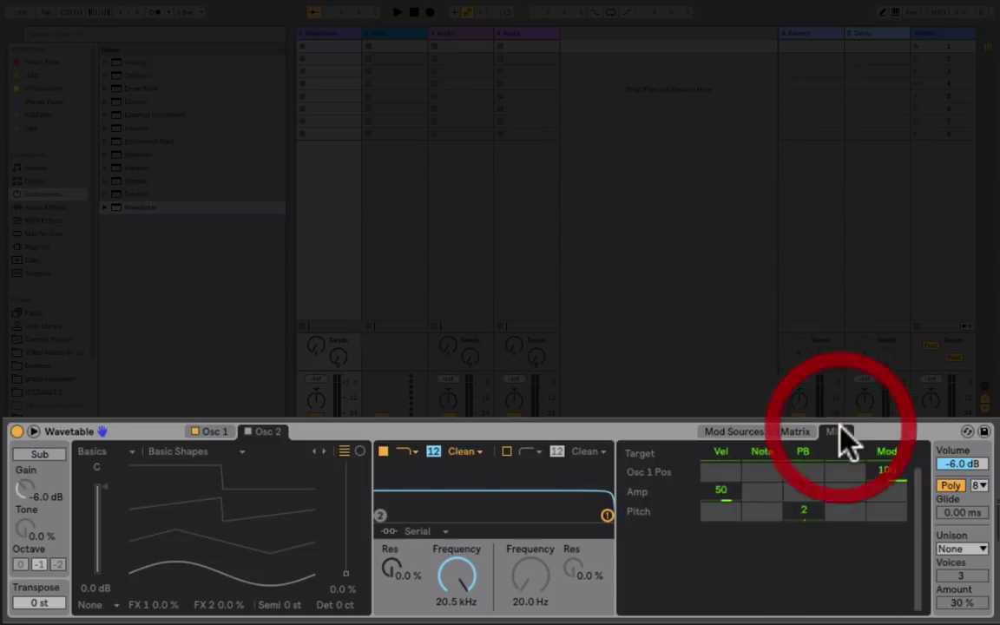
click(725, 423)
click(729, 432)
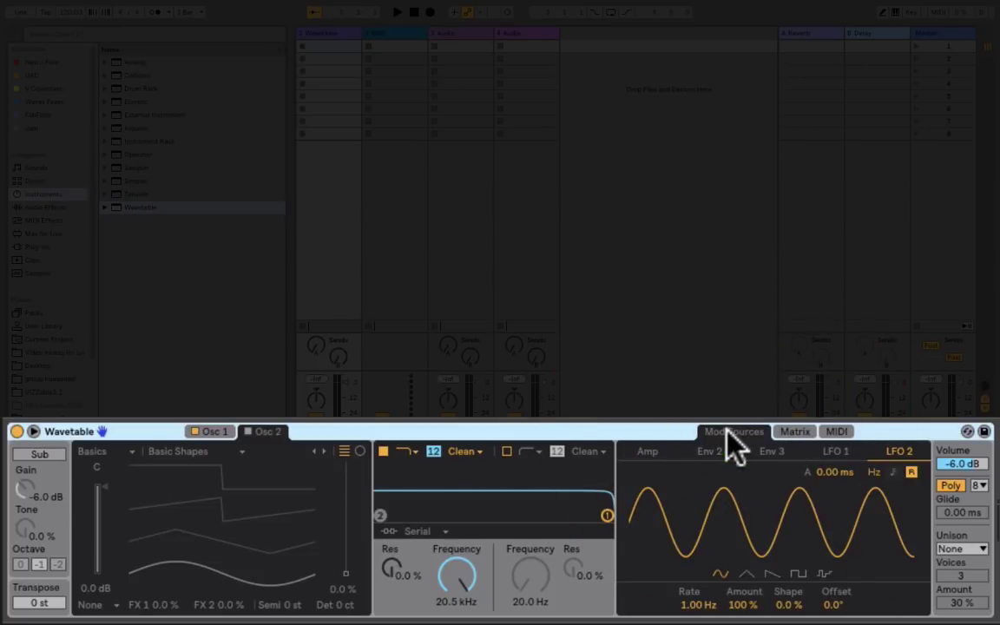
- Expand Wavetable to show both oscillators, three envelopes and both LFOs, with the browser hidden
click(33, 432)
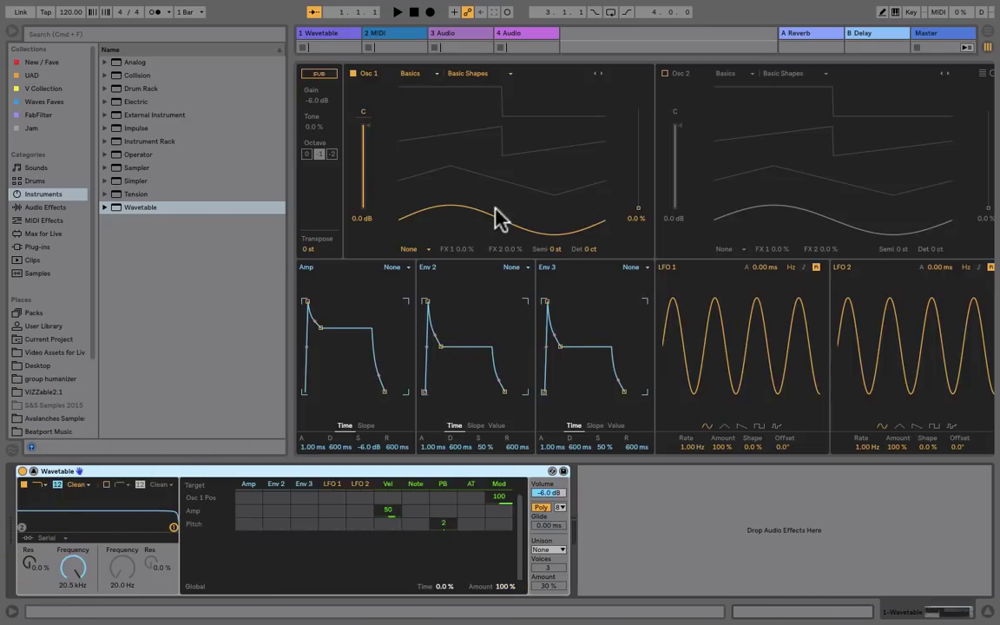
drag(495, 56, 484, 28)
key(super+alt+b)
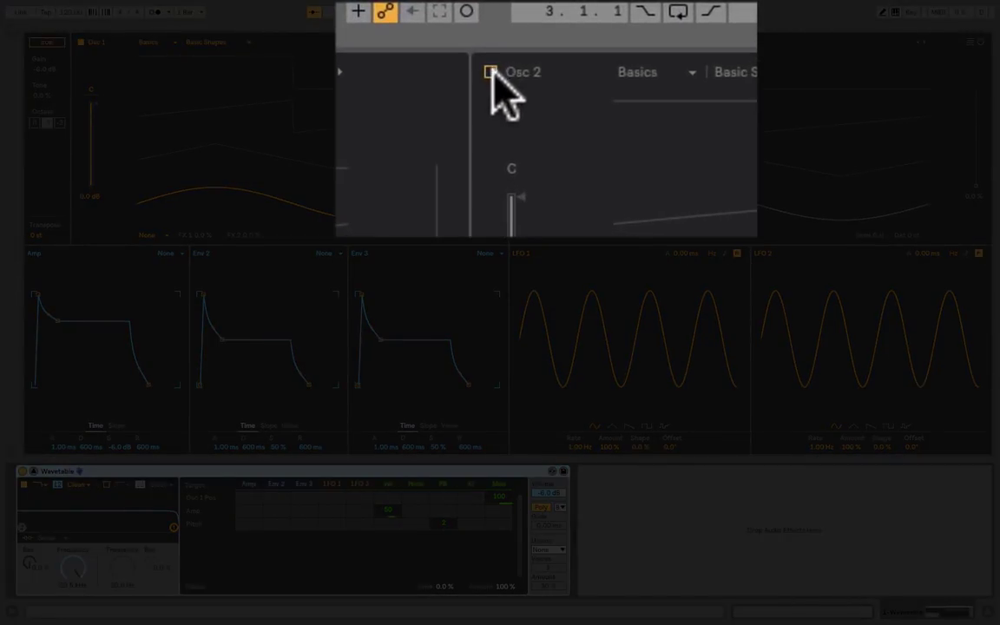
click(490, 72)
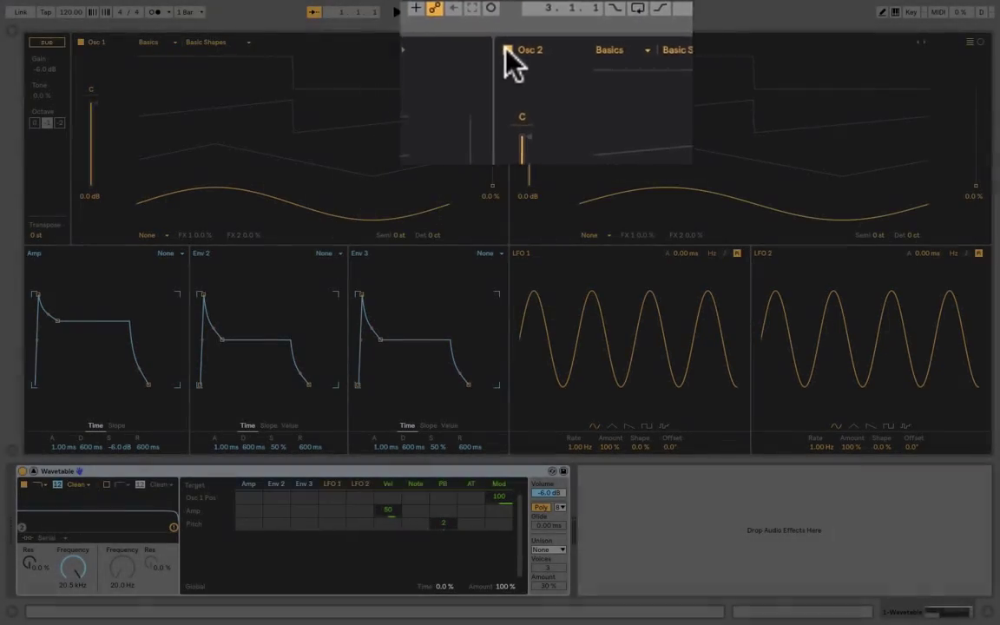
click(519, 43)
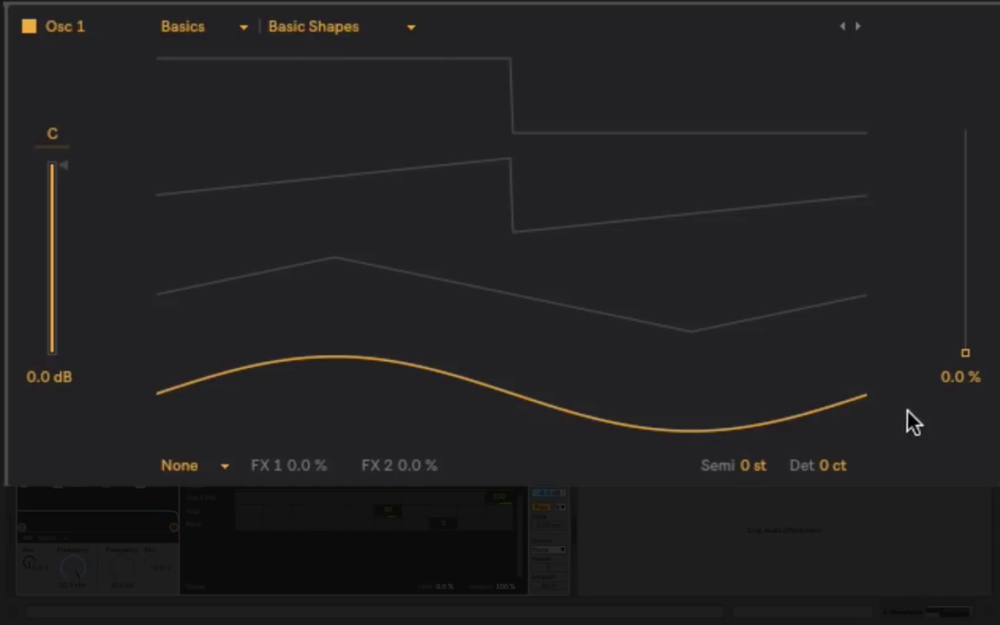
- Sweep Osc 1's Basic Shapes wavetable position, then bring up the wavetable category list
click(967, 352)
mouse_move(966, 353)
mouse_down()
mouse_move(965, 131)
mouse_move(965, 352)
mouse_up()
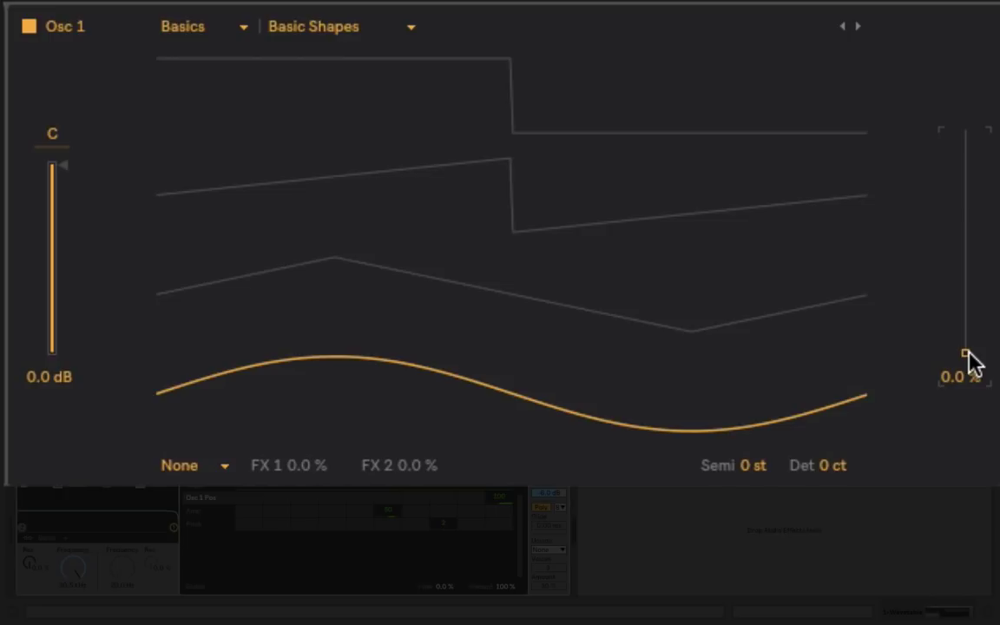
click(190, 28)
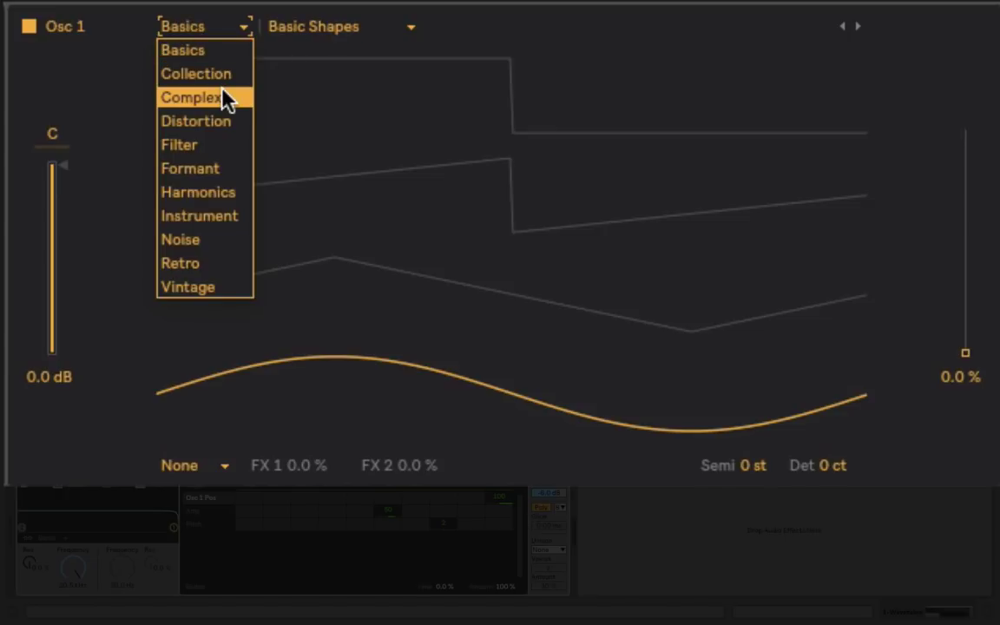
- Load the Acid Saw wavetable from the Filter category and sweep its position upward
click(223, 145)
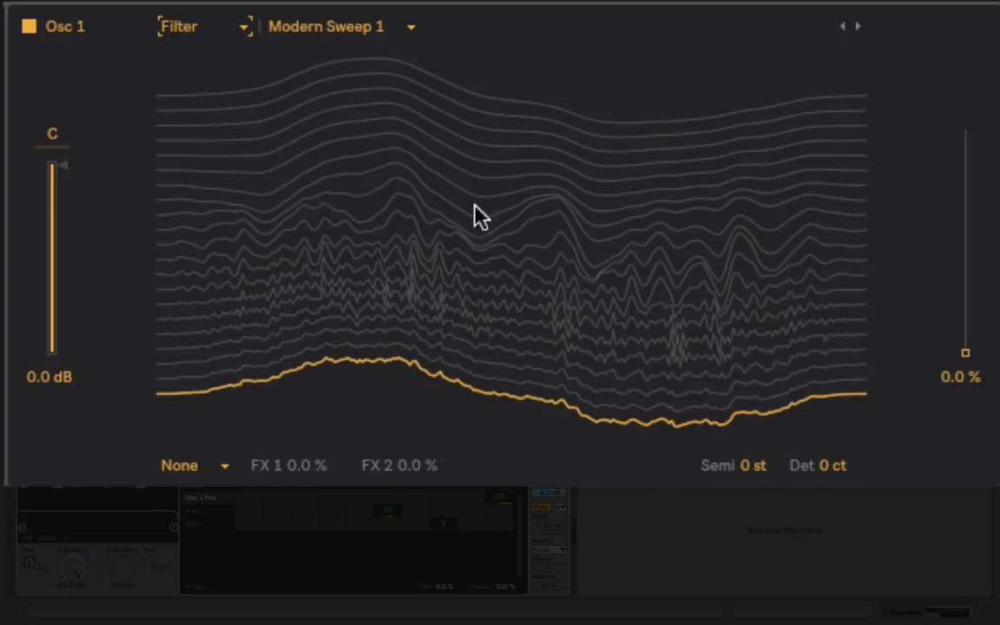
click(313, 29)
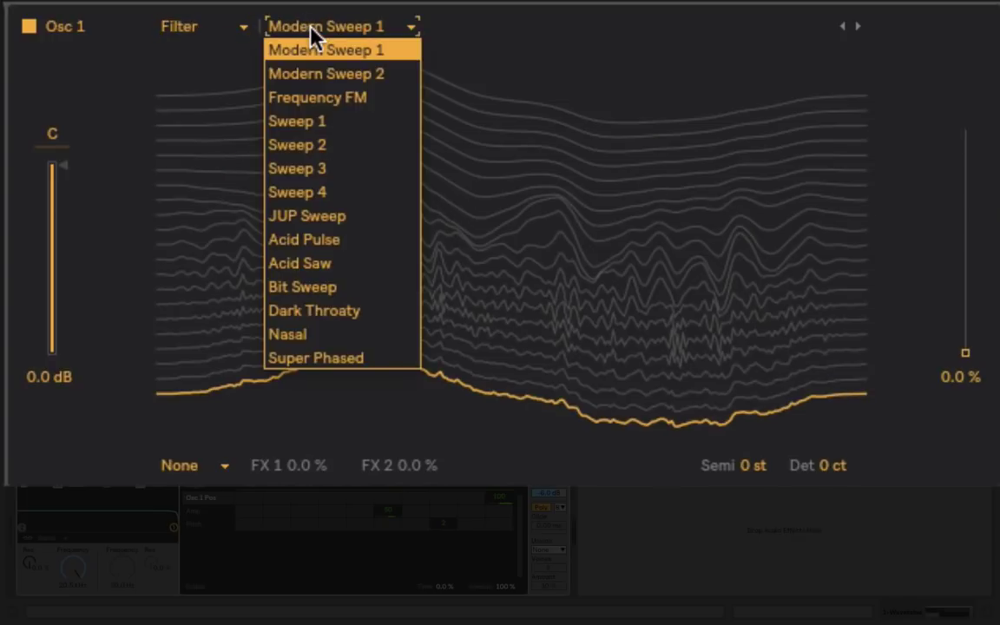
click(328, 264)
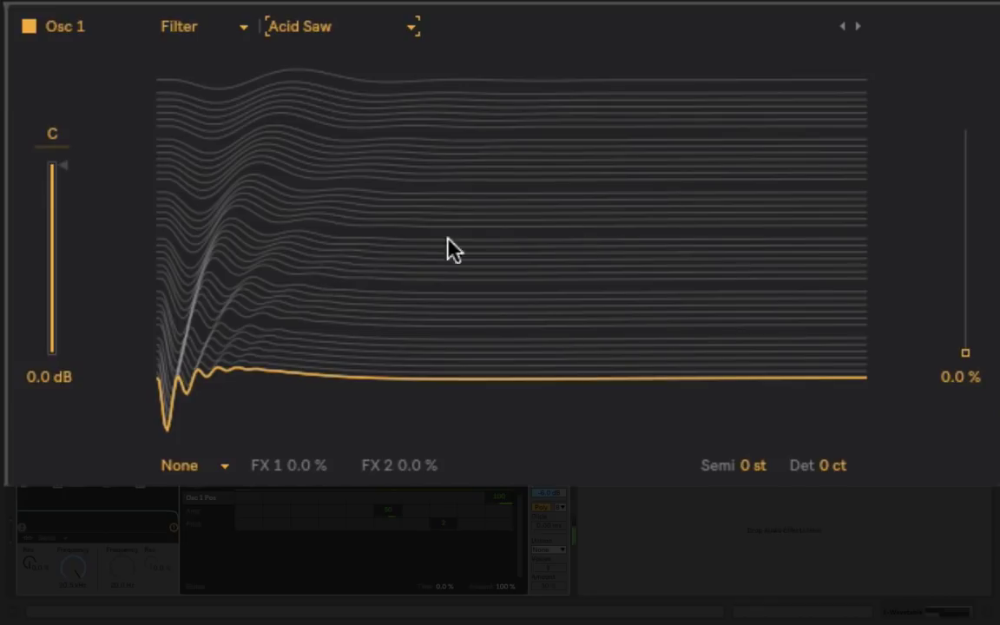
mouse_move(966, 352)
mouse_down()
mouse_move(965, 155)
mouse_move(965, 349)
mouse_up()
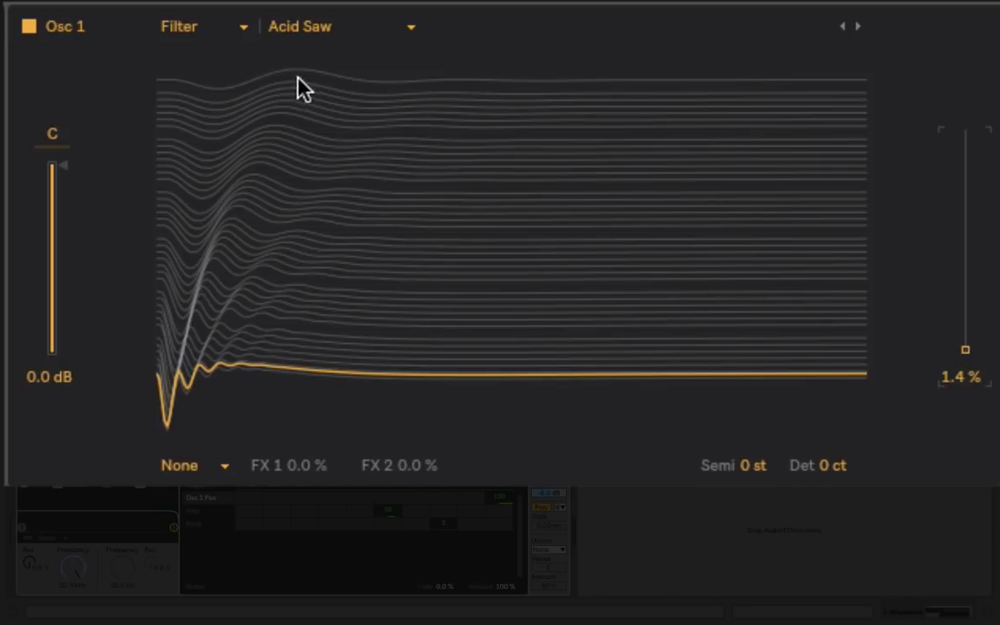
- Switch Osc 1 to the Retro category's Robotic wavetable with its position at 0.0 %
click(187, 36)
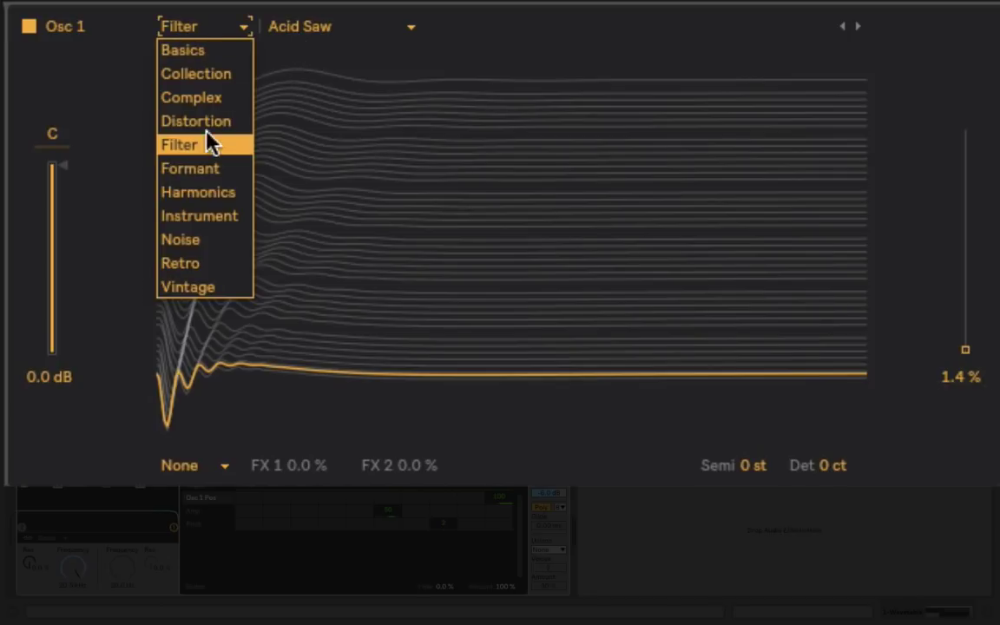
click(206, 269)
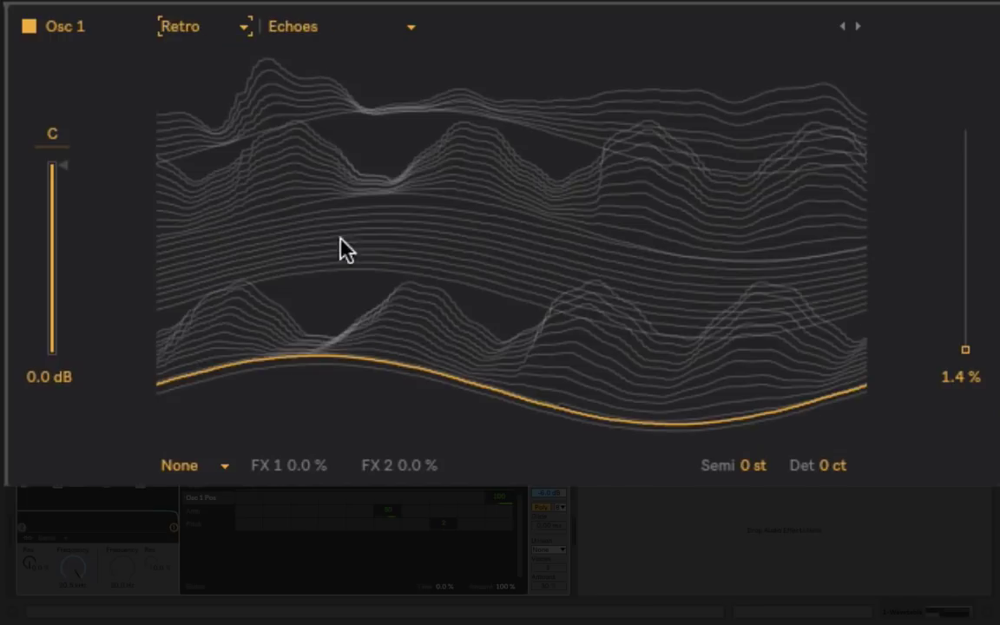
click(330, 36)
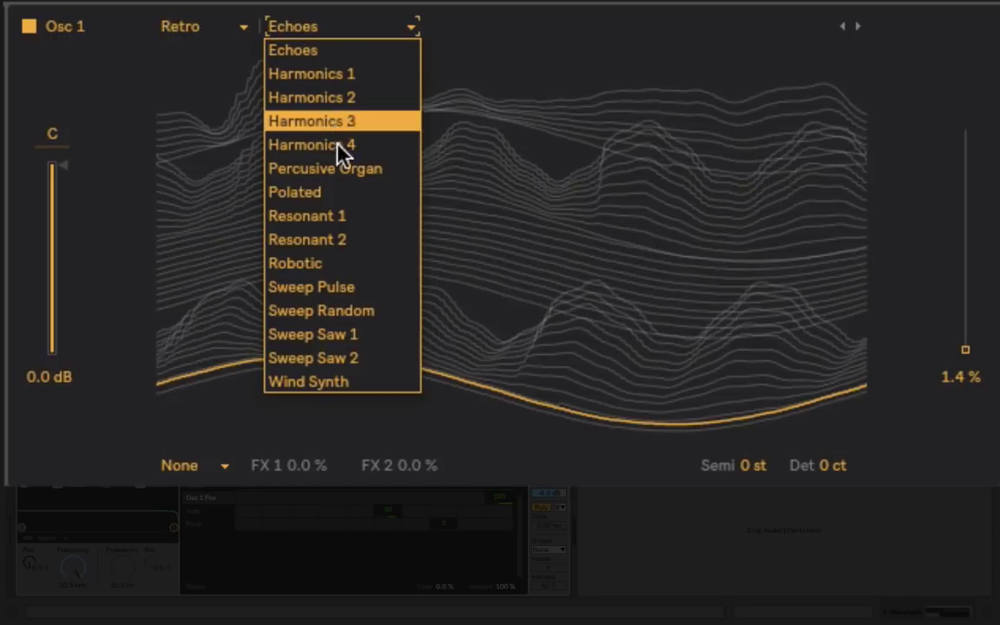
click(341, 266)
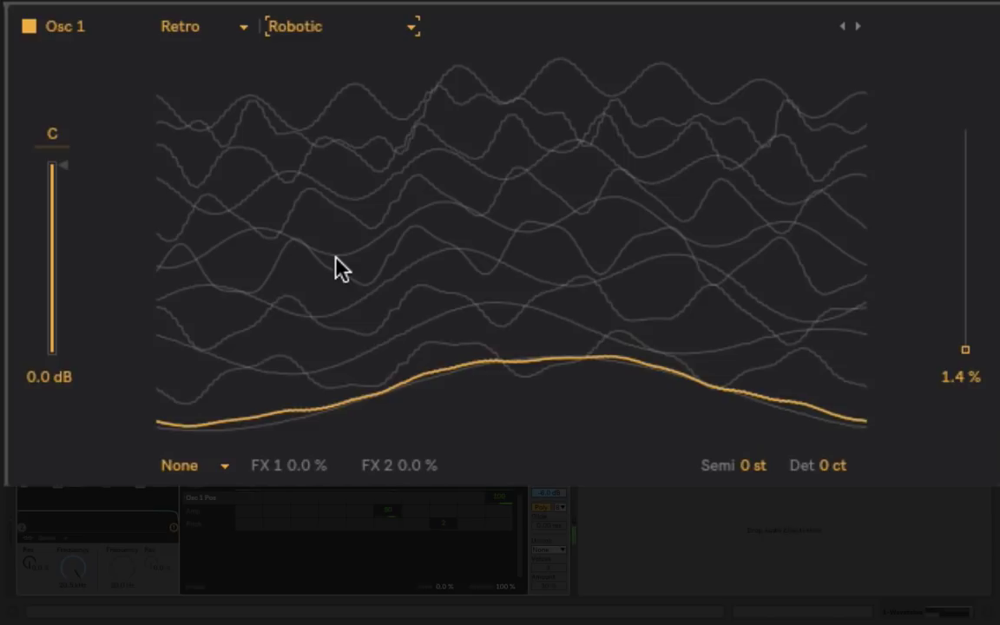
drag(965, 327, 966, 351)
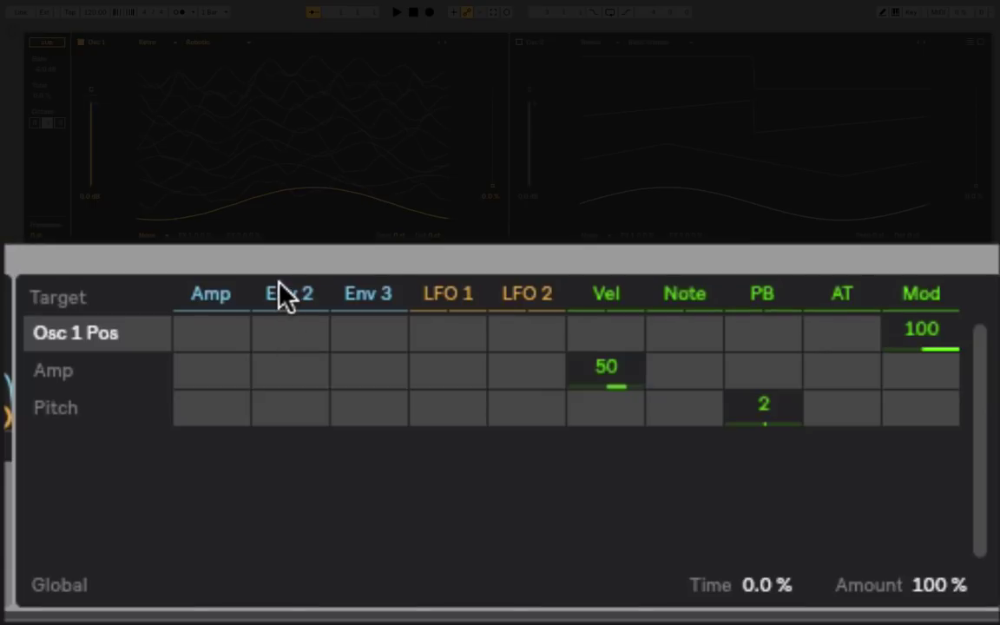
- Route Env 2 to Osc 1 Pos at amount 100 and set Env 2's attack to 8.84 s
click(284, 345)
click(290, 346)
drag(290, 346, 290, 259)
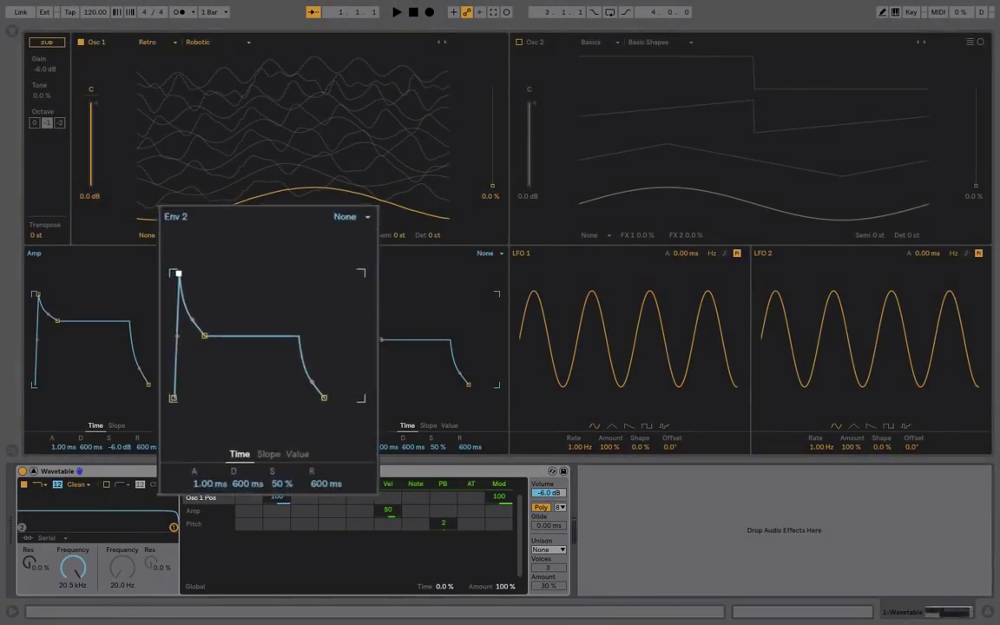
drag(203, 298, 237, 297)
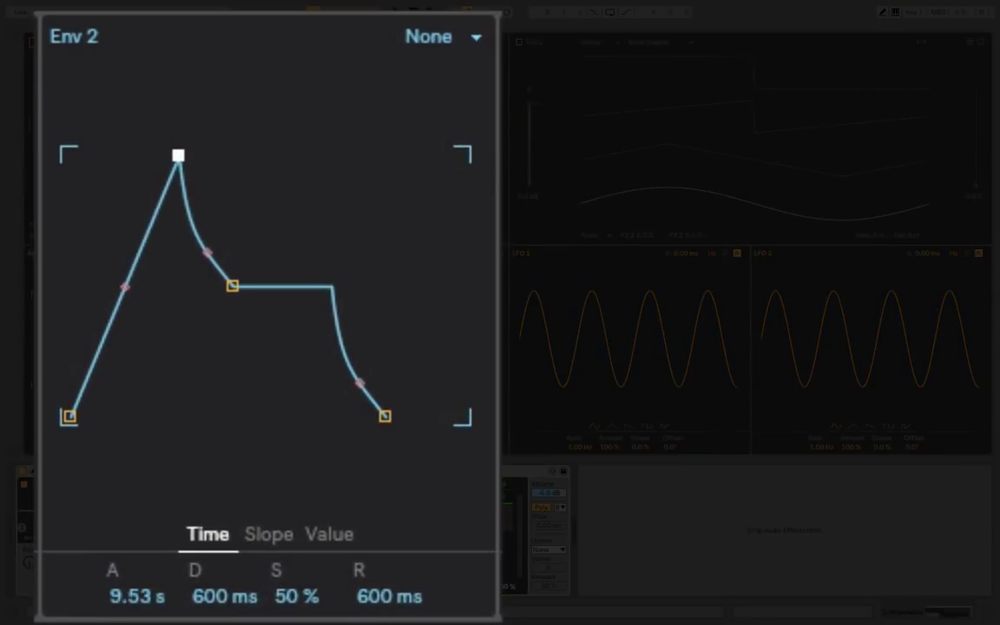
drag(178, 156, 176, 156)
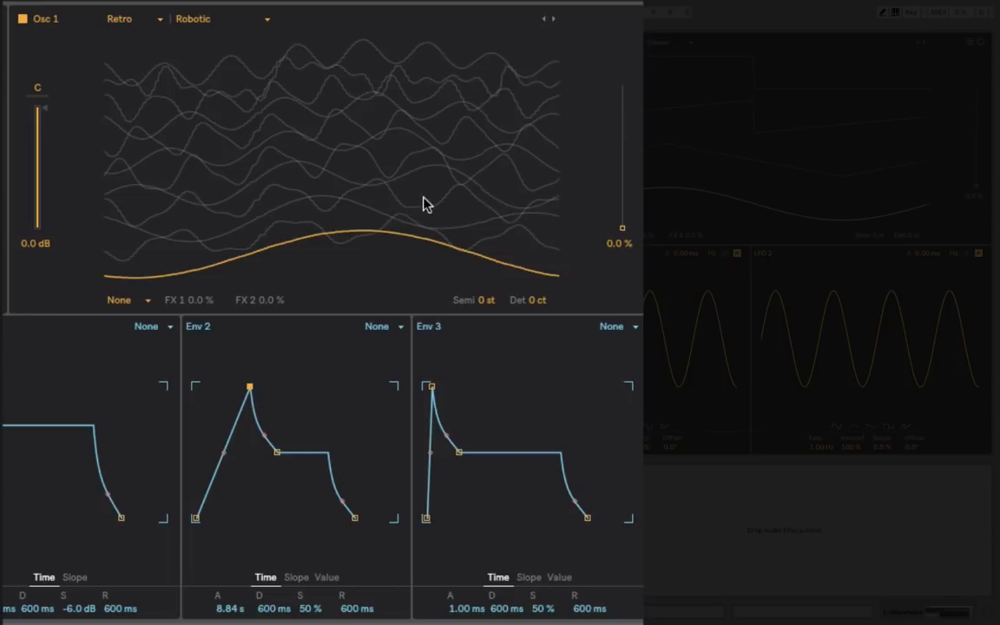
click(249, 388)
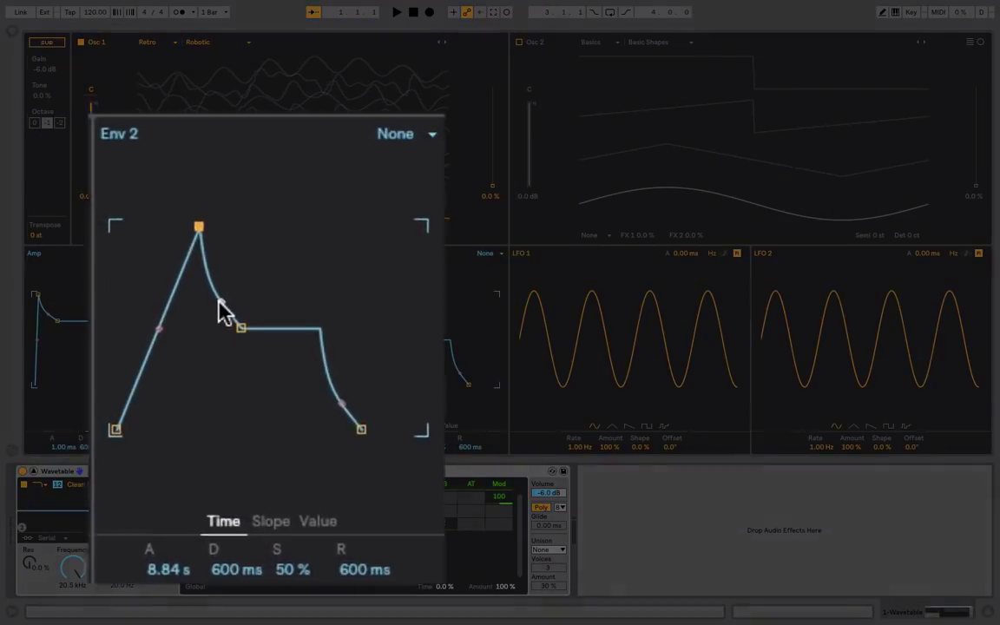
- Give Env 2 a curved 794 ms decay, 77 % sustain, 8.19 s release; Amp release 13.8 s
drag(240, 323, 240, 297)
drag(206, 182, 207, 169)
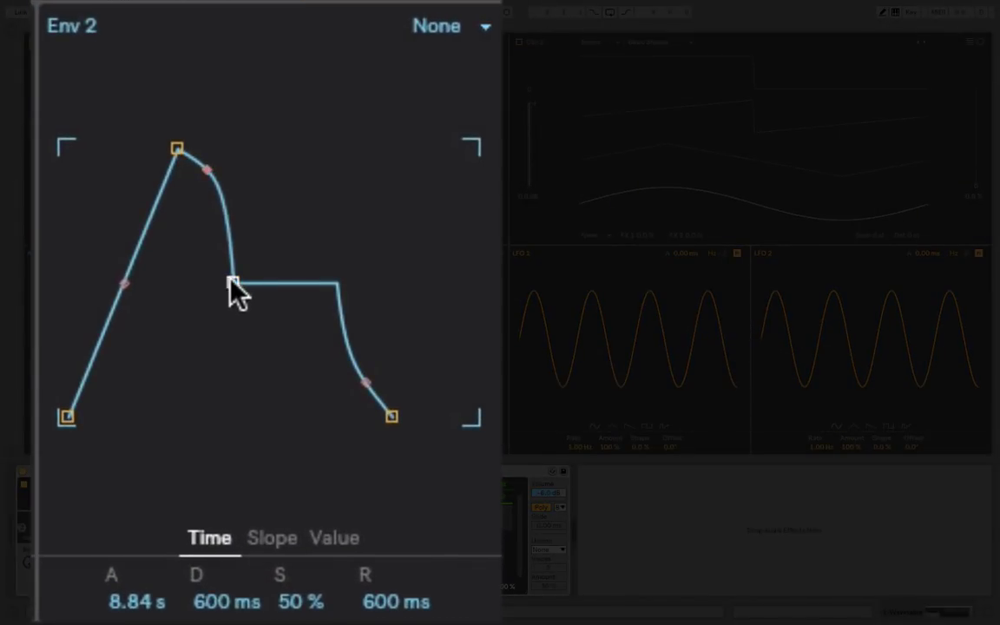
drag(233, 282, 237, 208)
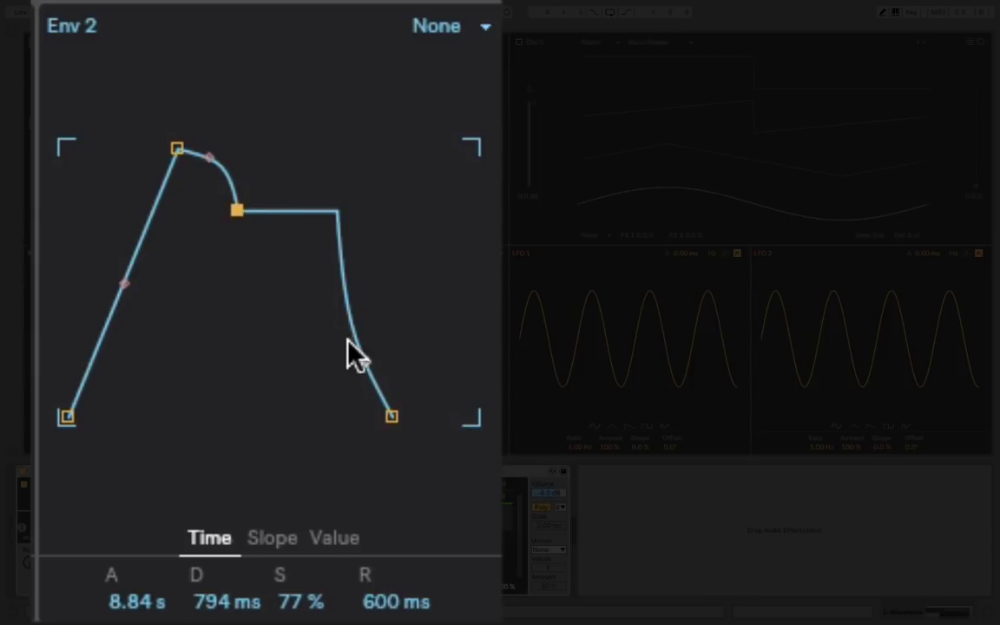
drag(391, 416, 444, 416)
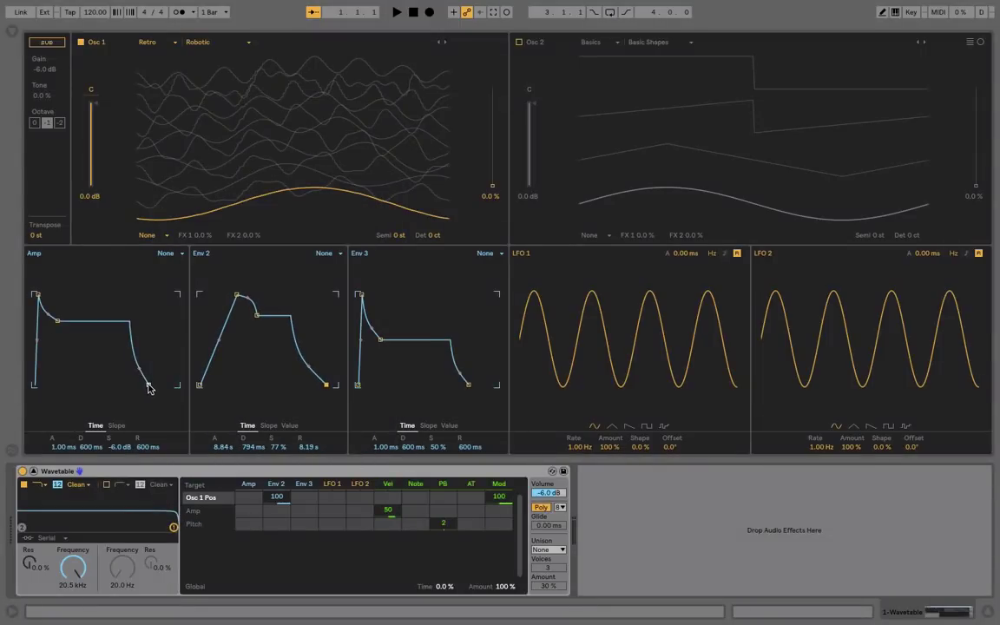
drag(148, 384, 163, 384)
drag(391, 426, 429, 422)
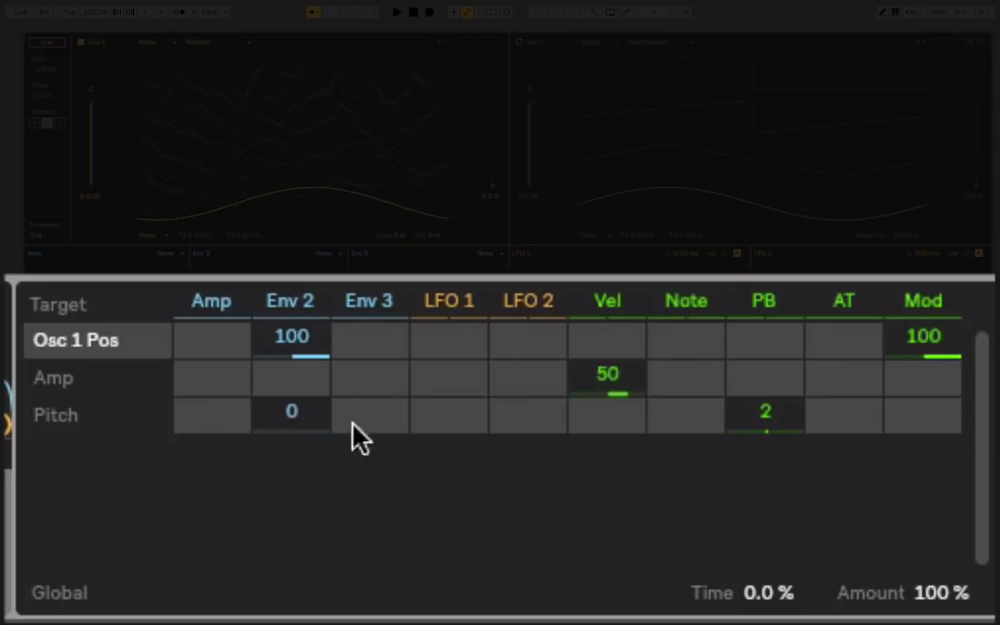
- Set the Pitch/Env 3 matrix amount to 48 and Env 3's attack to 1.98 s
drag(371, 412, 371, 374)
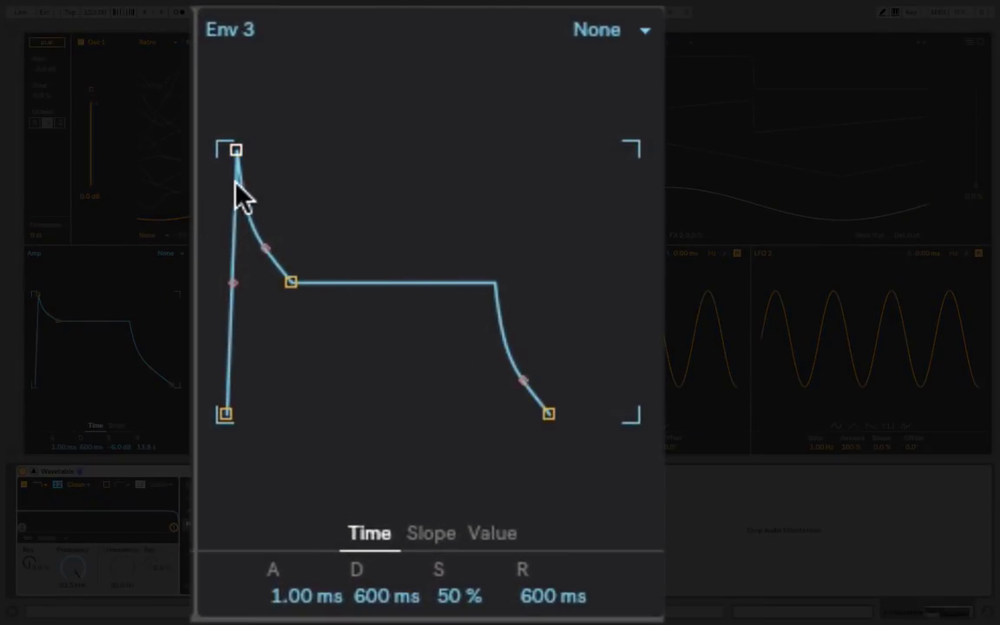
drag(242, 155, 299, 149)
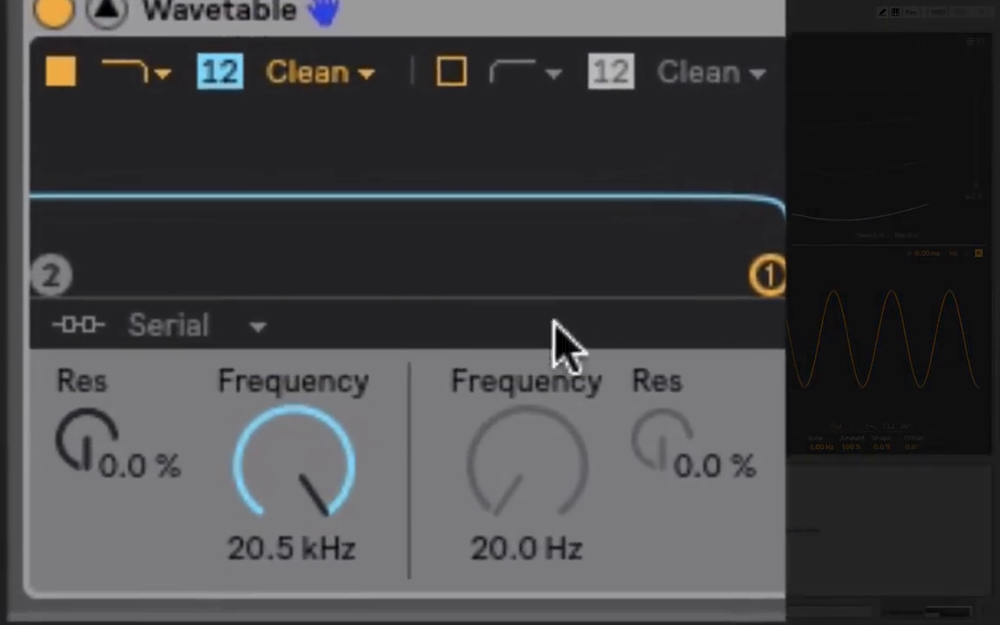
drag(810, 254, 731, 221)
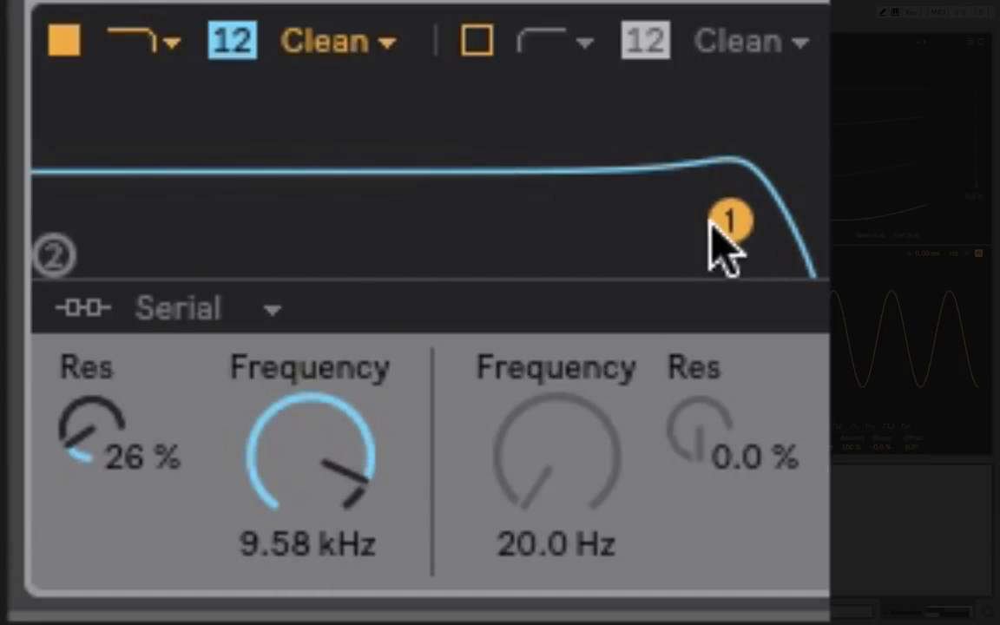
drag(262, 428, 262, 473)
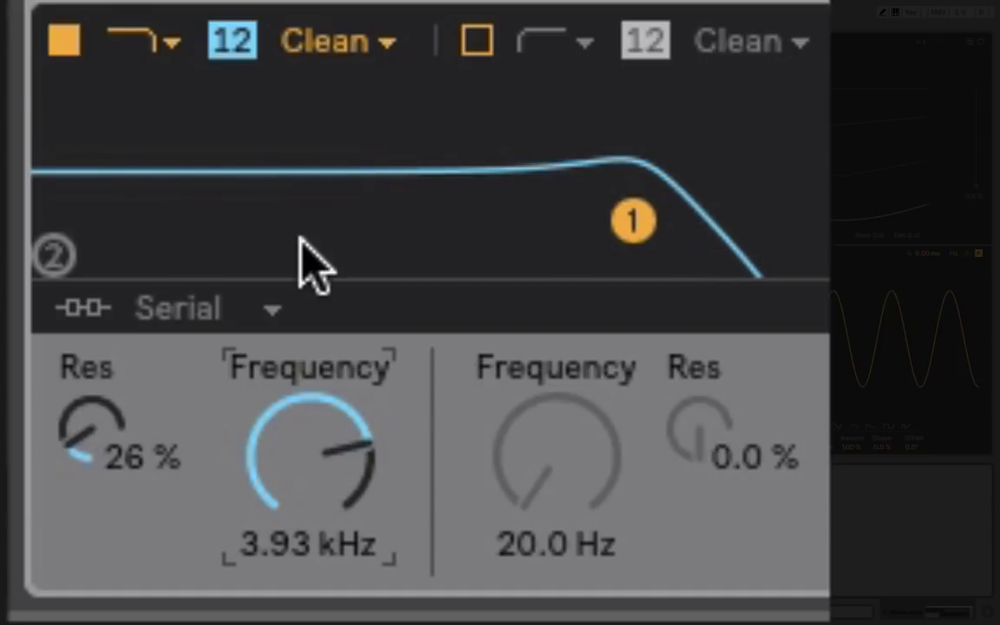
click(476, 44)
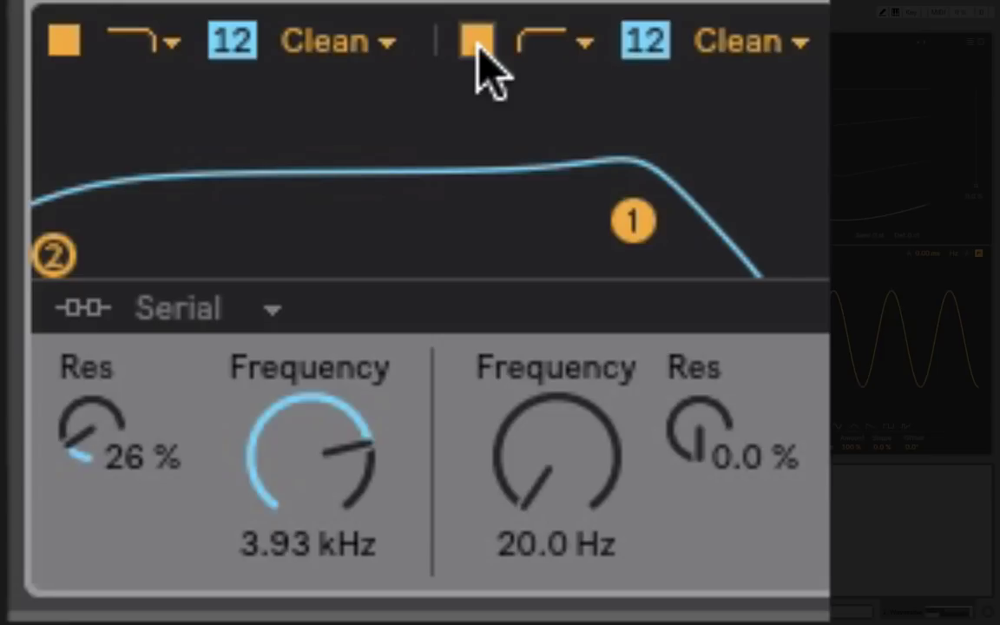
click(476, 44)
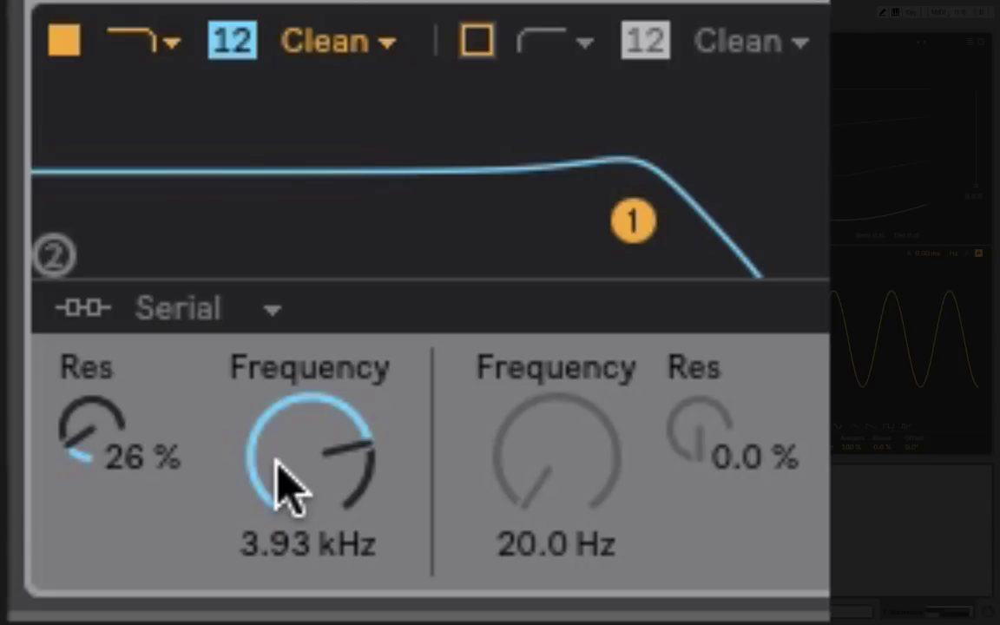
- Turn Filter 1's cutoff from 3.93 kHz down to 1.17 kHz, leaving resonance at 26 %
drag(276, 463, 286, 490)
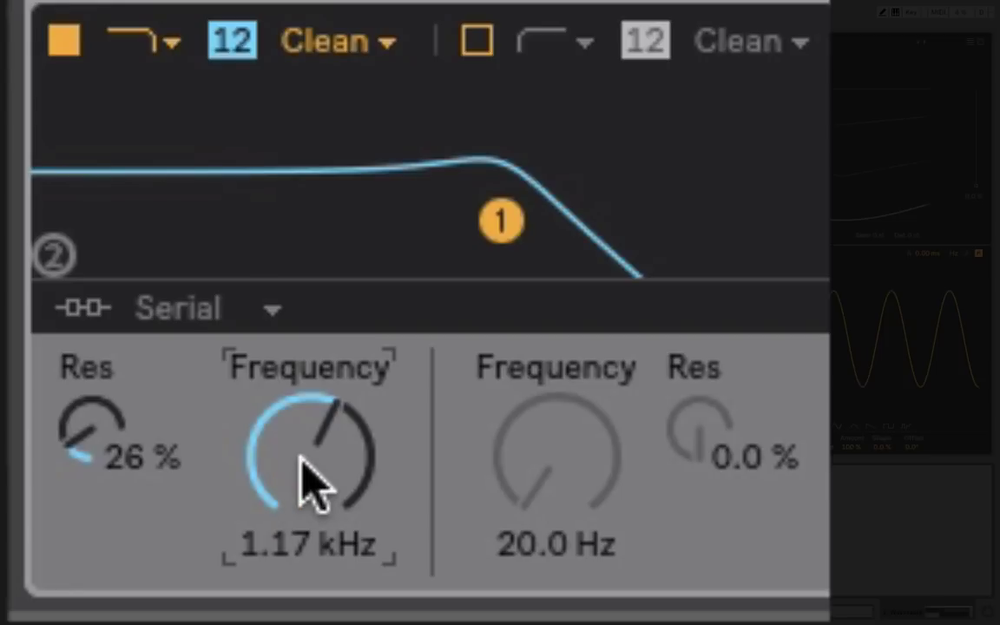
- Switch Filter 1's circuit type from Clean to OSR
click(365, 49)
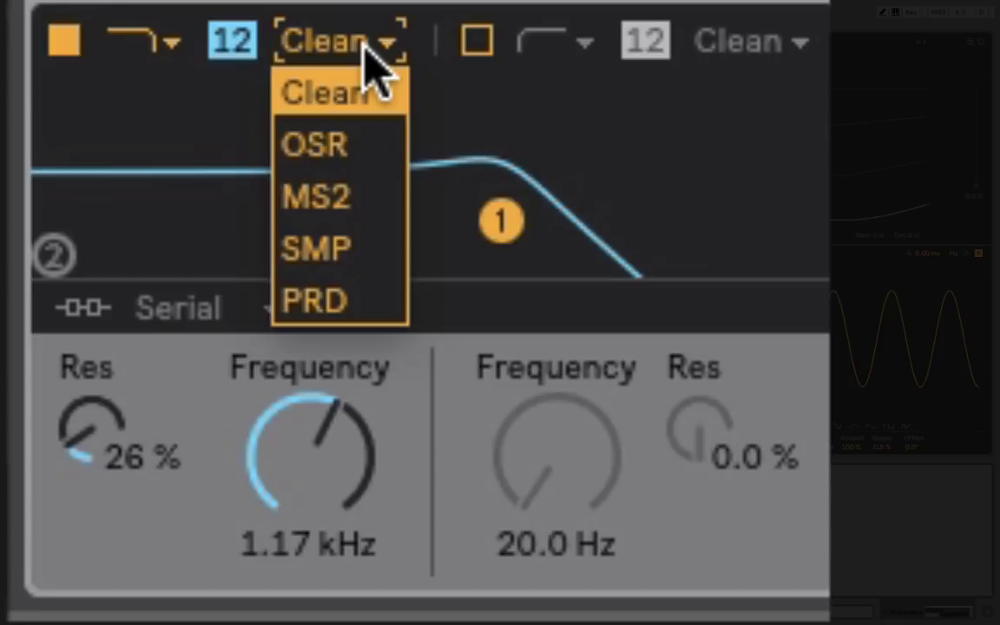
click(369, 160)
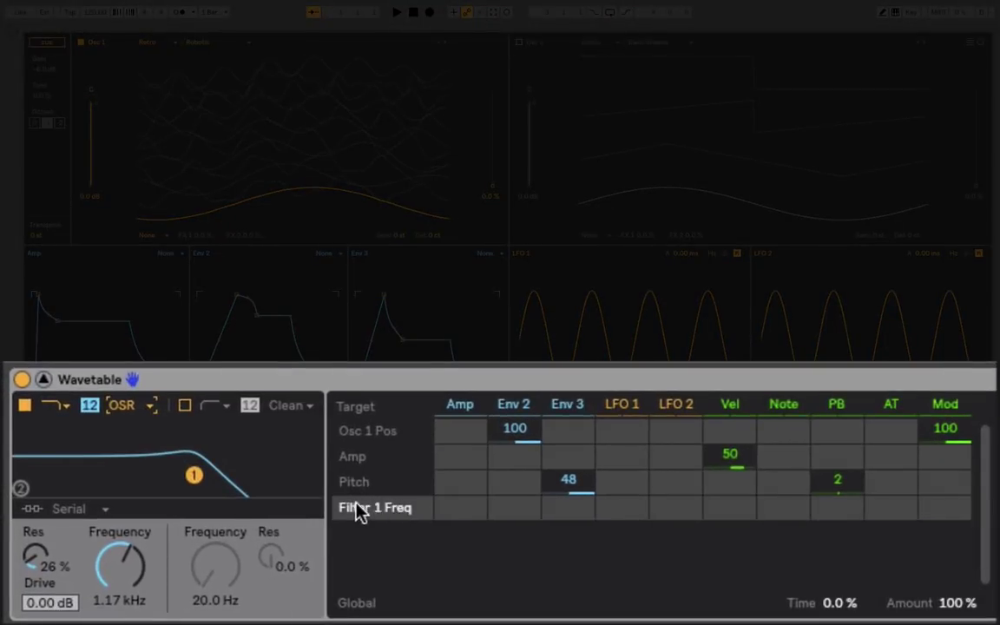
- Add Filter 1 Freq as a matrix target with an LFO 1 amount of 0.0, after comparing it with Filter Drive
click(460, 508)
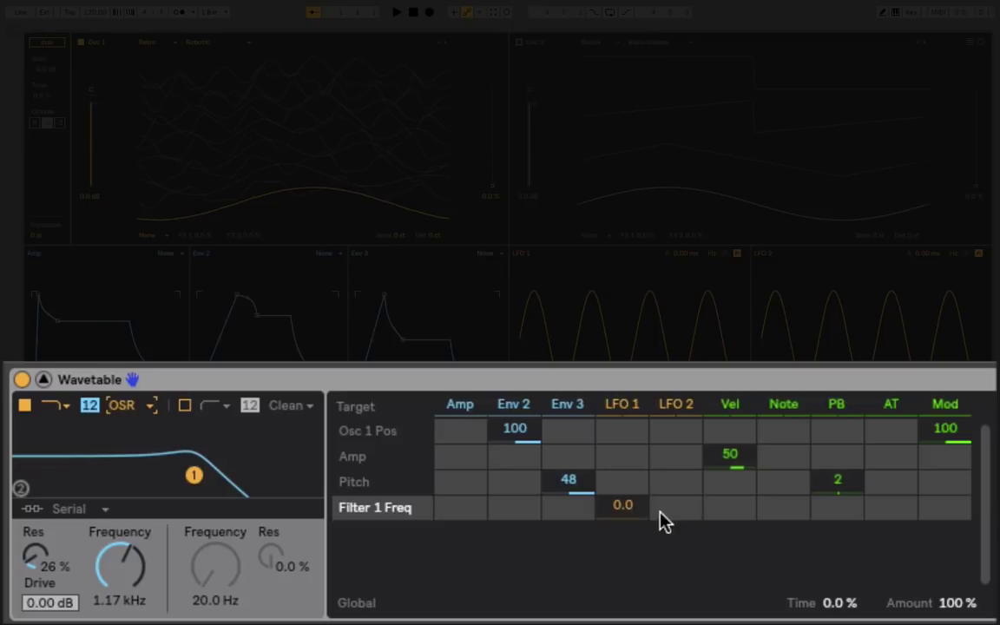
click(58, 611)
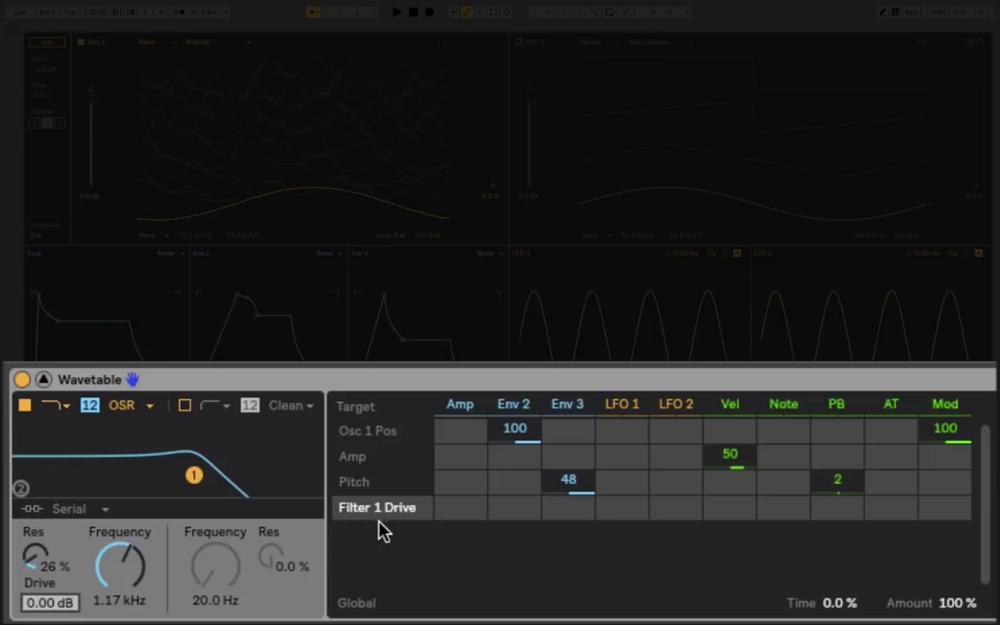
click(120, 567)
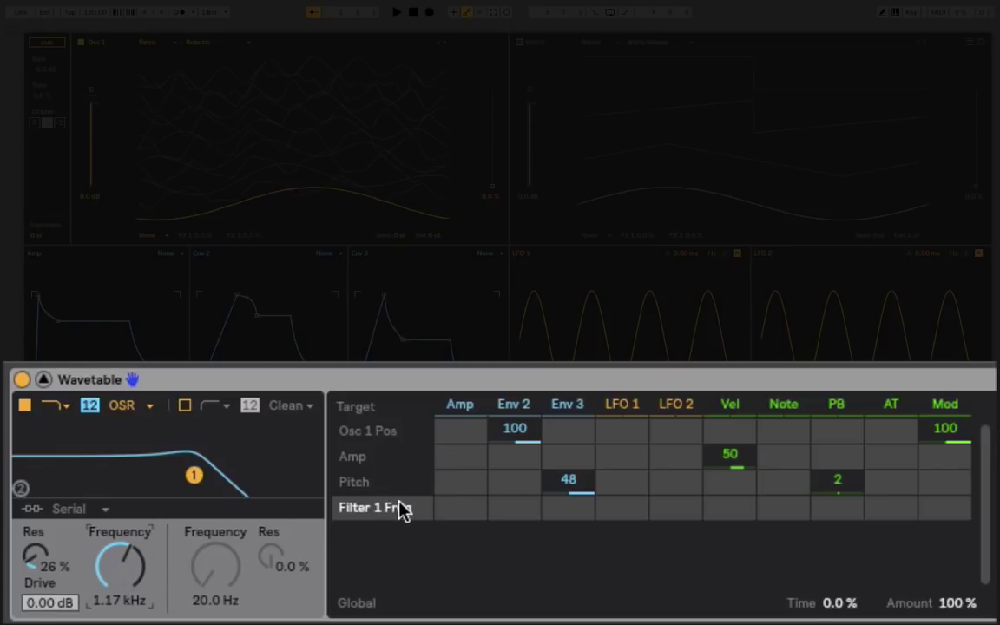
click(56, 603)
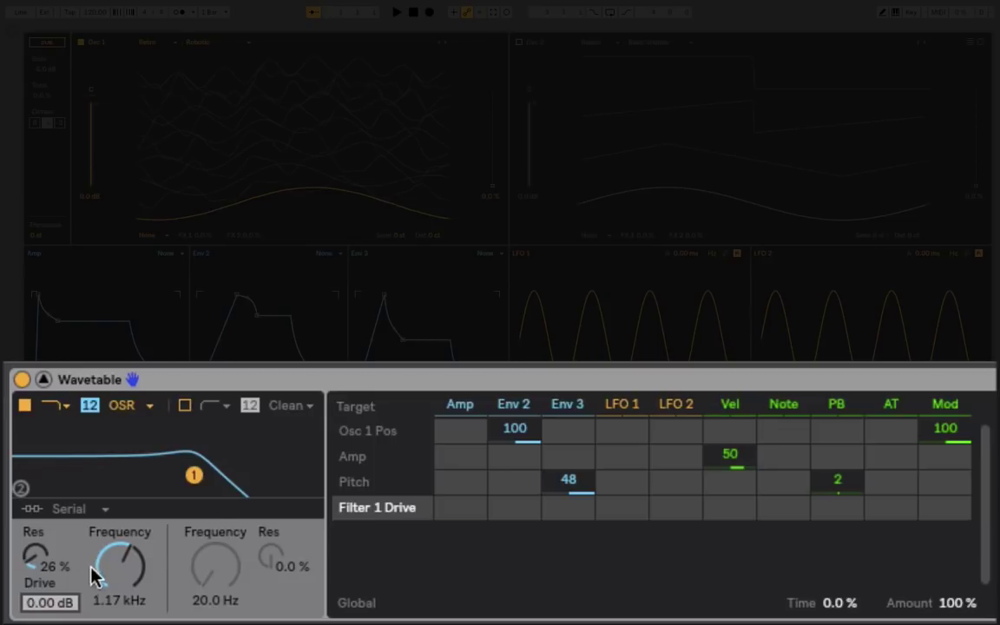
click(127, 571)
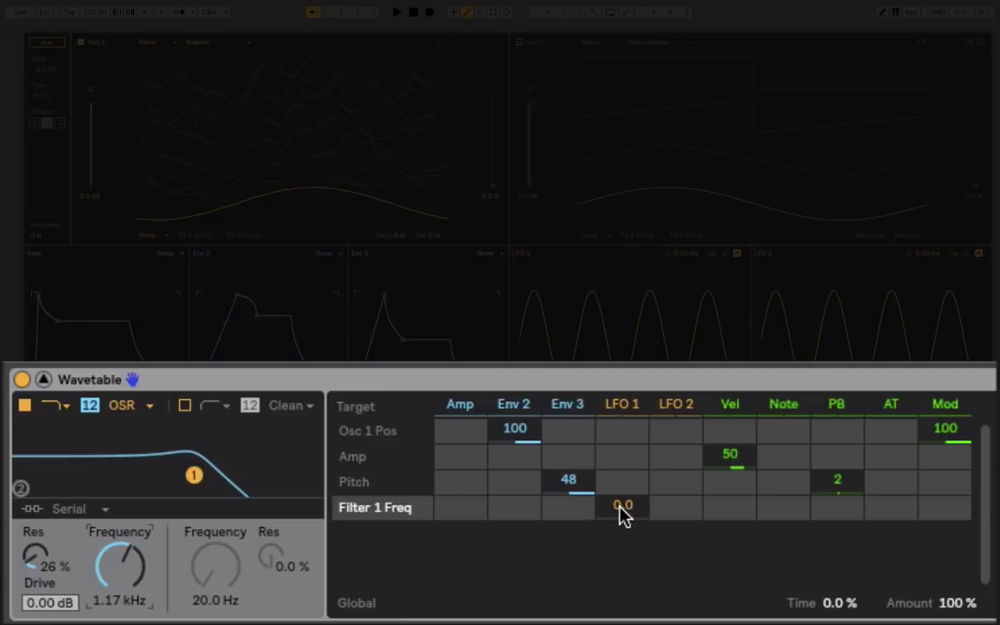
- Set LFO 1's modulation of Filter 1 Freq to -100
drag(623, 517, 623, 590)
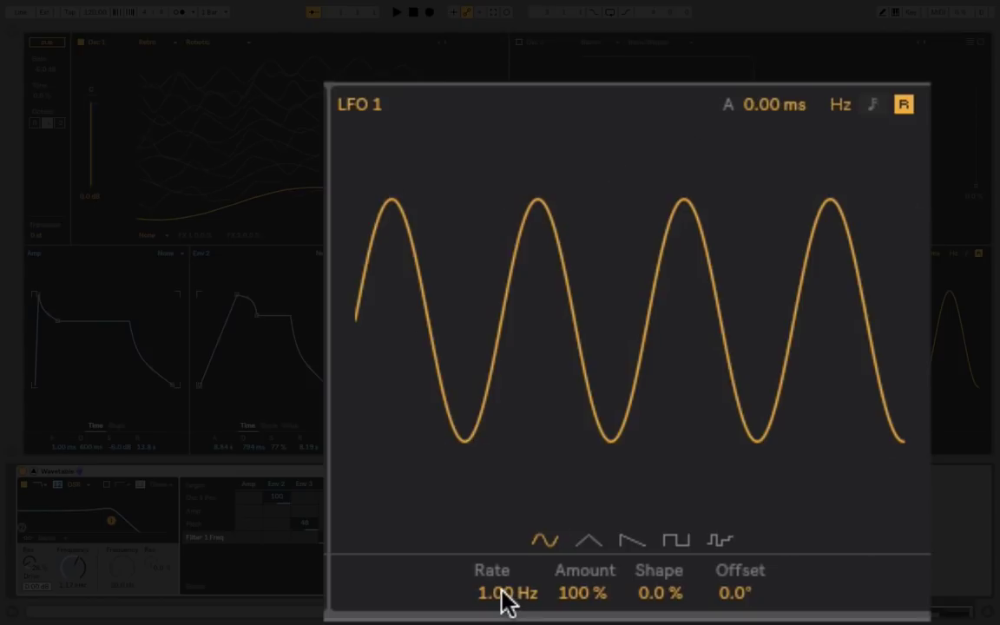
- Raise LFO 1's rate to 13.89 Hz and its Filter 1 Freq amount to +100
drag(508, 599, 507, 499)
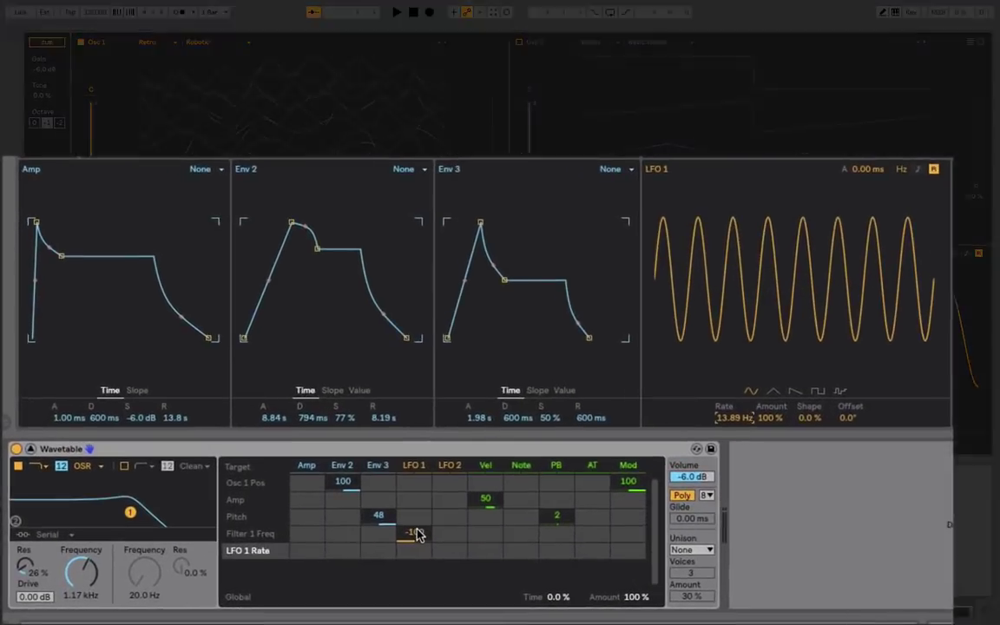
drag(332, 535, 332, 519)
drag(436, 527, 437, 495)
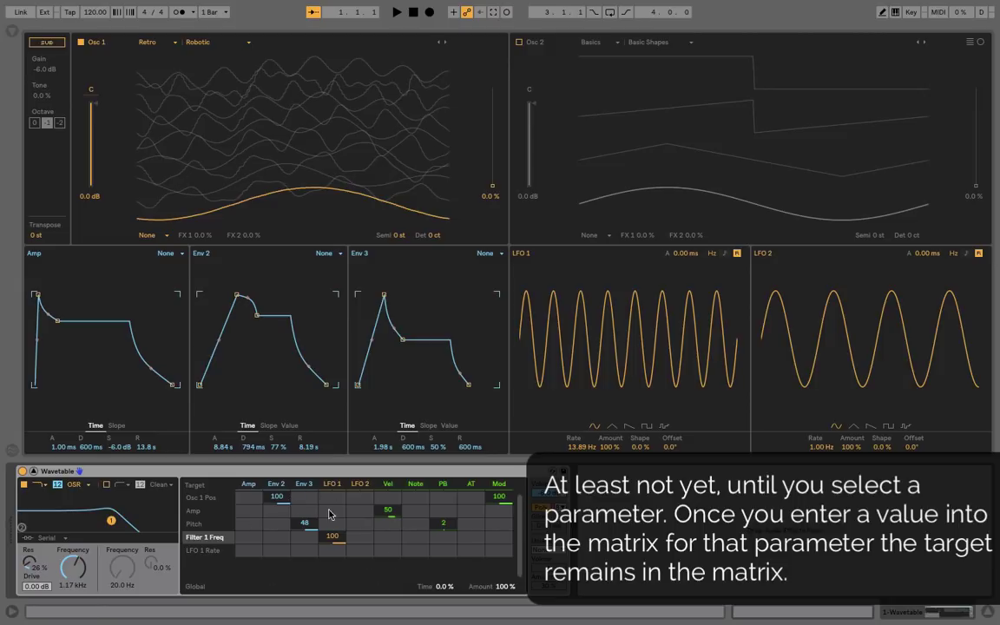
click(354, 501)
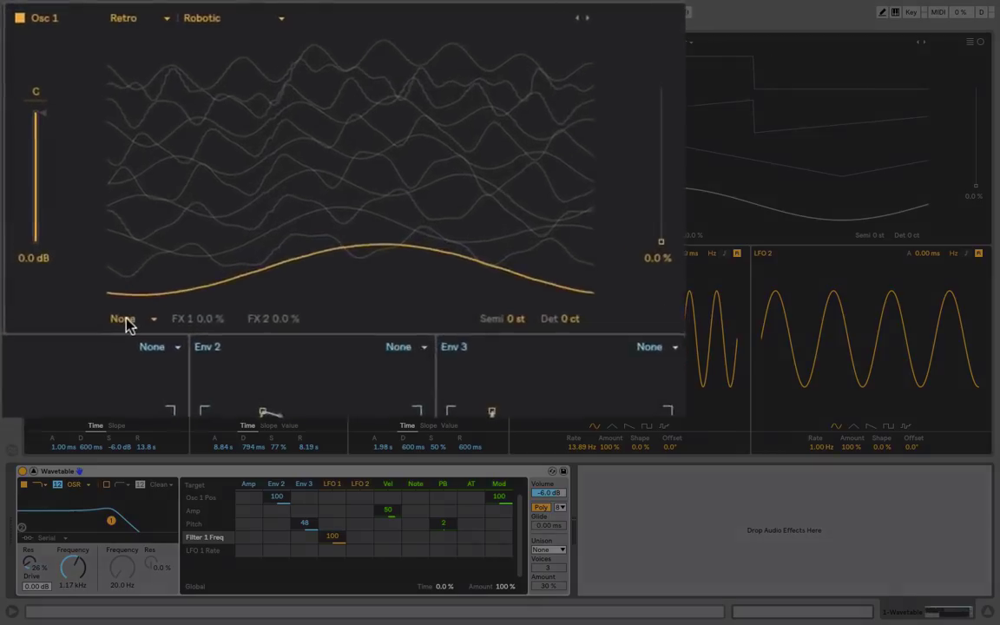
- Apply the Modern effect to oscillator 1 and raise its Warp amount to 14%
click(148, 235)
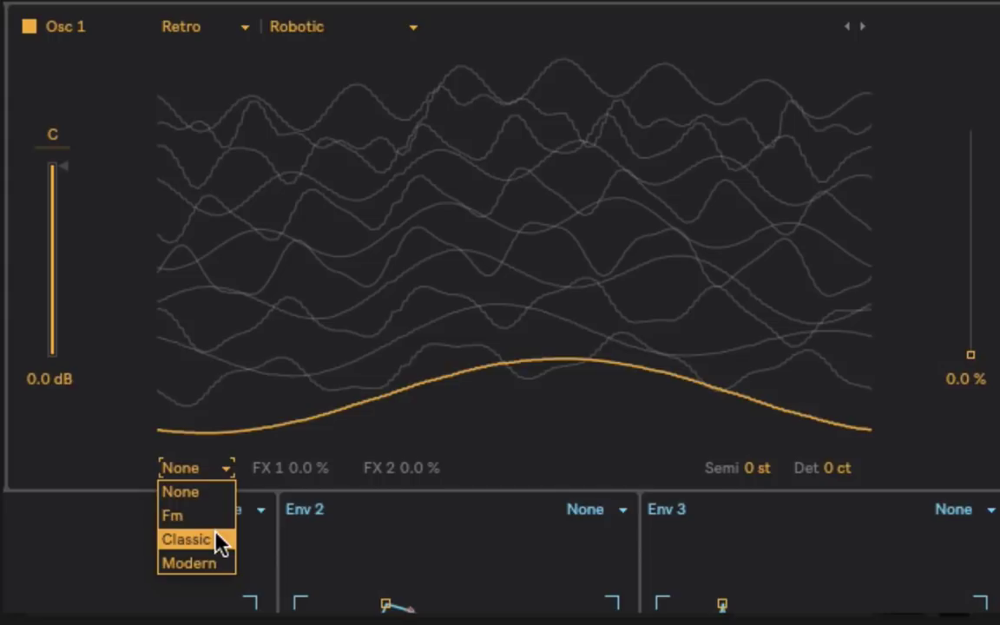
click(211, 565)
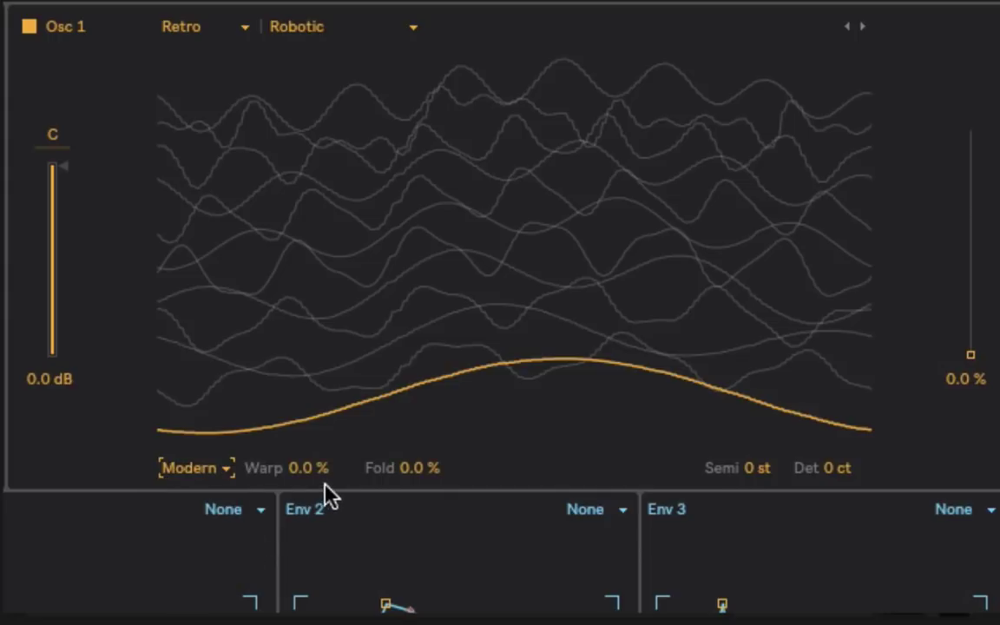
drag(304, 470, 414, 466)
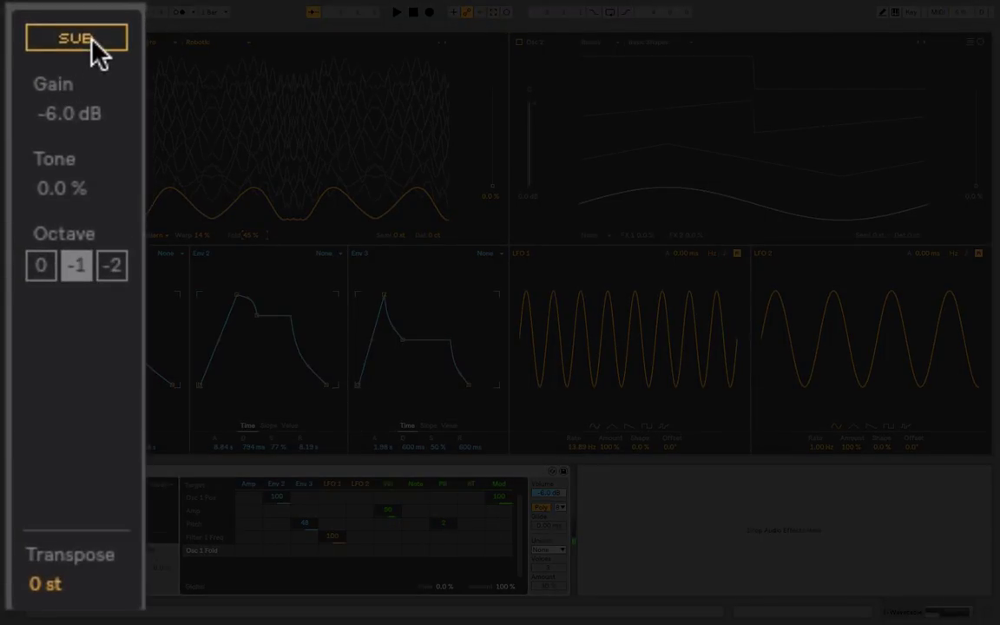
- Enable the sub oscillator and set its octave to -2
click(92, 39)
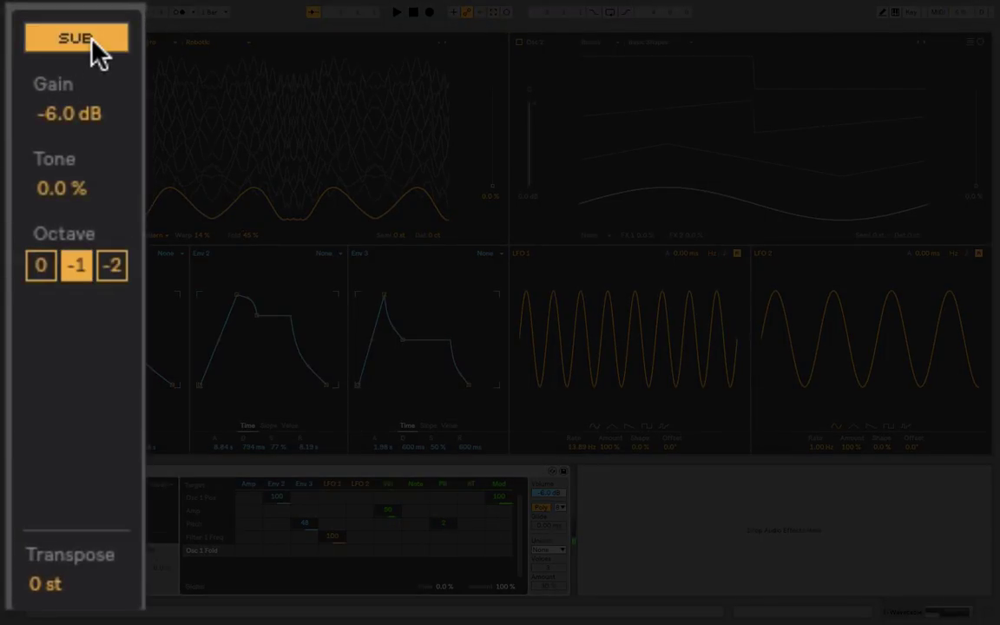
click(114, 266)
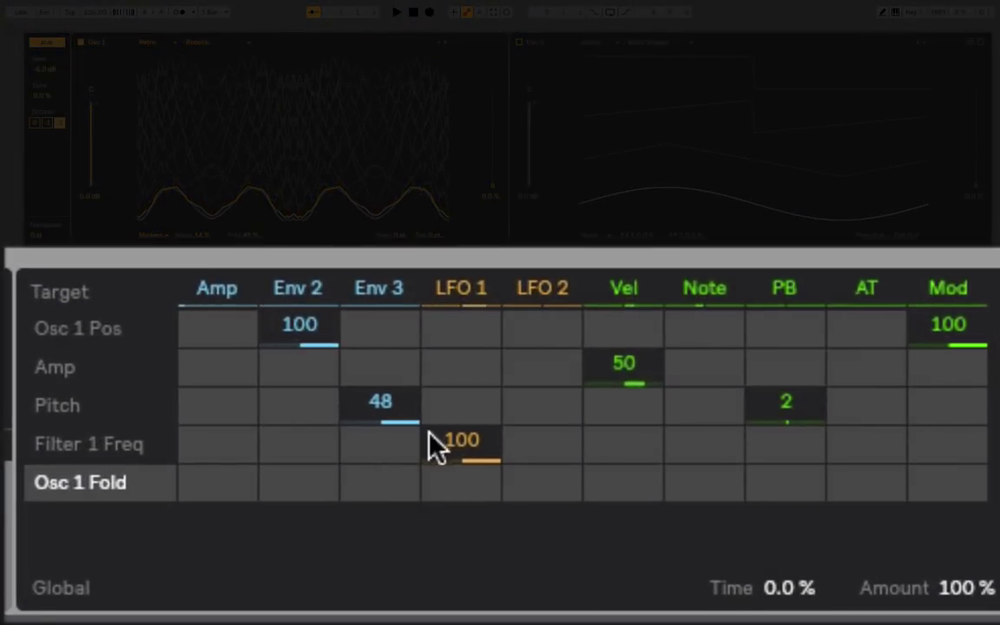
- Reset the LFO 1 to Filter 1 Freq matrix amount to zero
click(317, 495)
key(Delete)
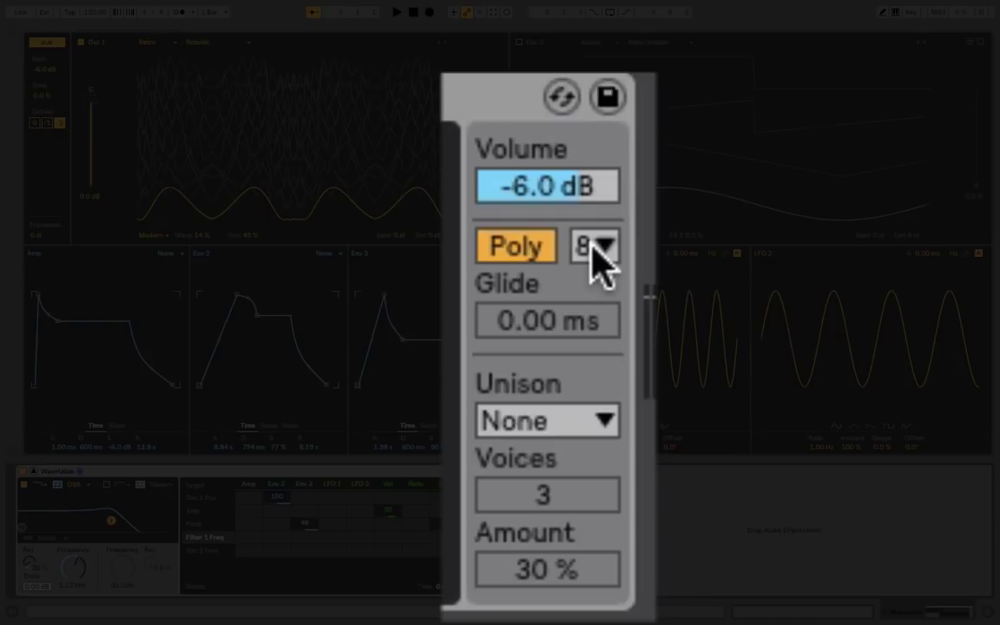
- Switch the Unison mode to Phase Sync, with 3 voices at 30% amount
click(573, 421)
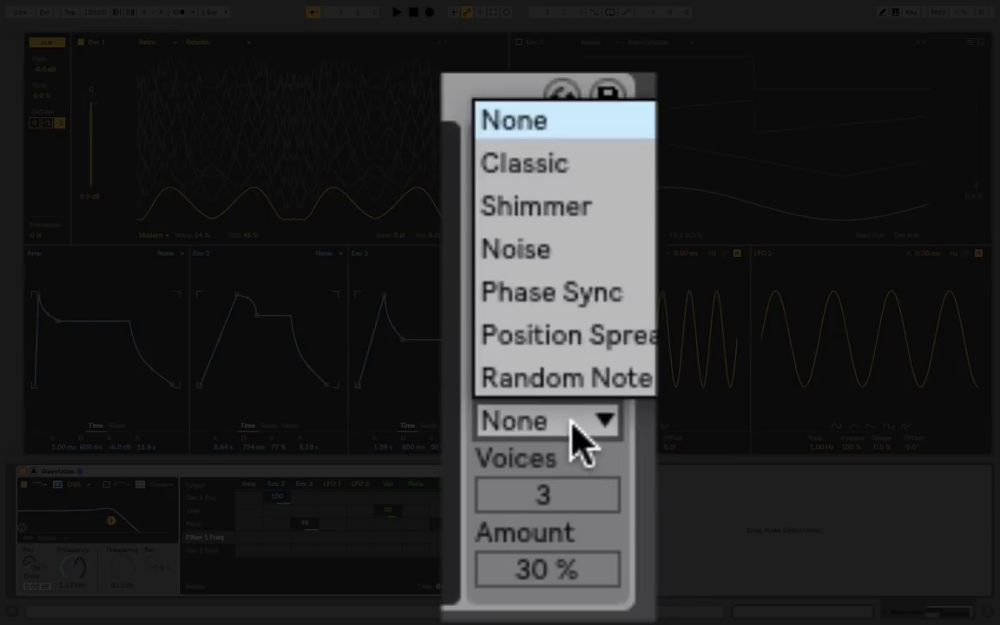
click(603, 296)
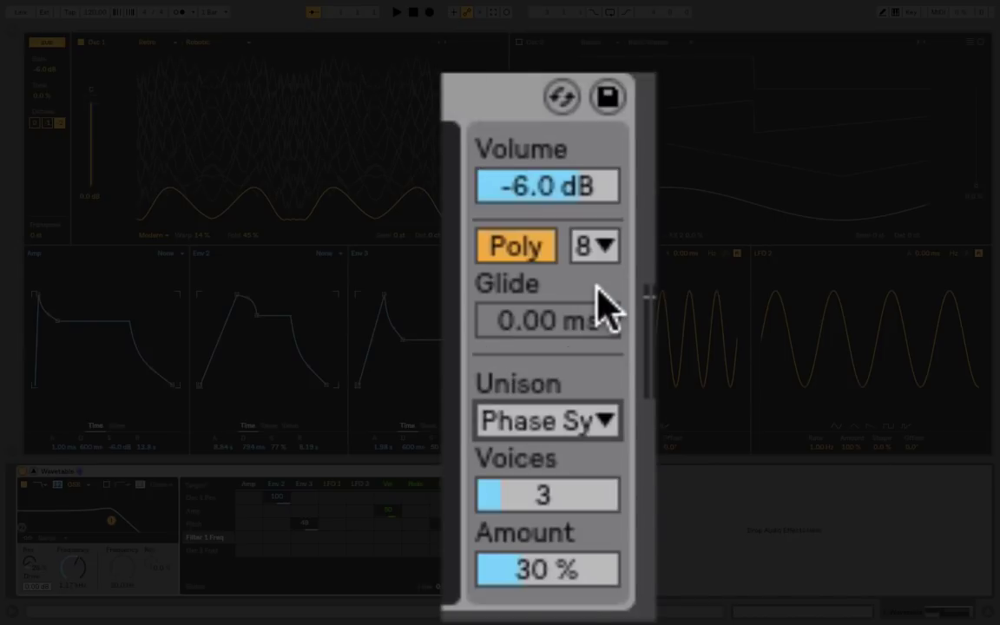